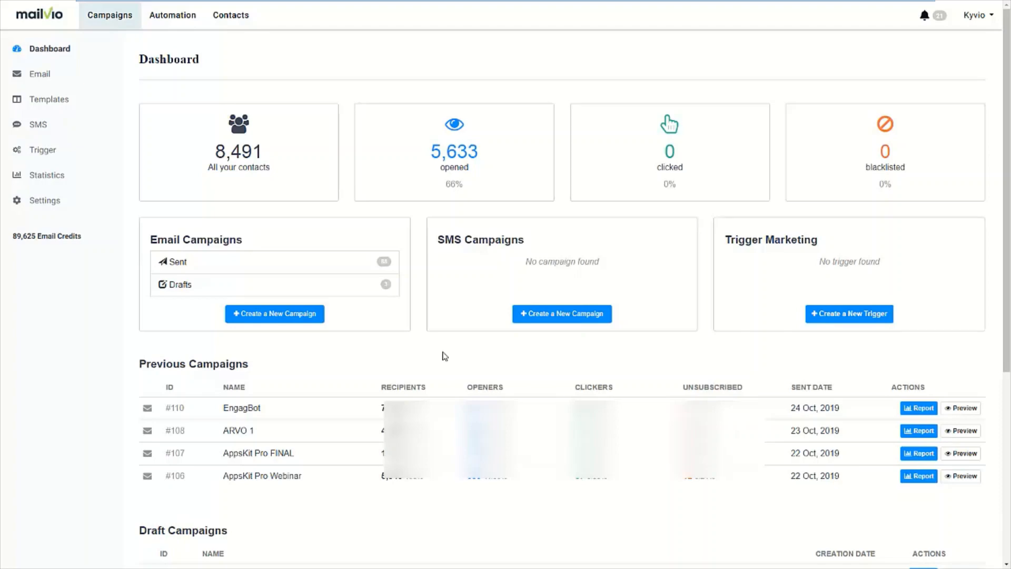
Step: Create an empty contact list named "Live Demo" from the contact lists page
left_click(254, 26)
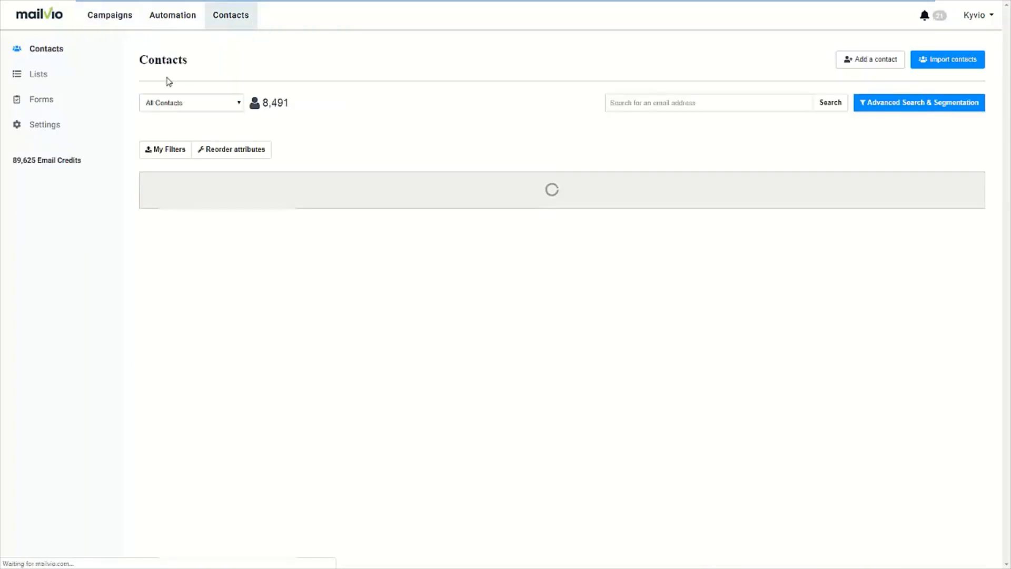
left_click(74, 80)
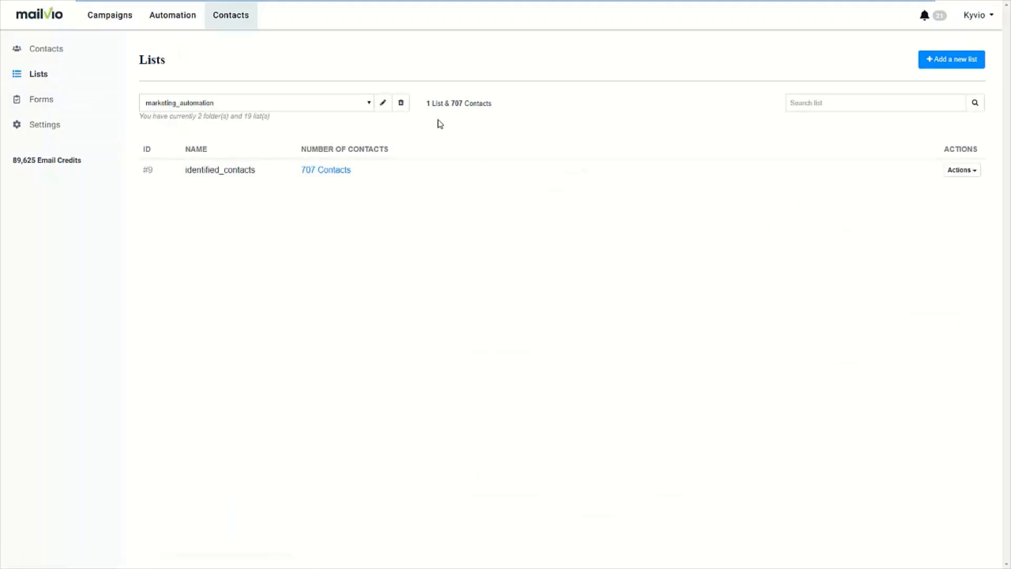
left_click(369, 104)
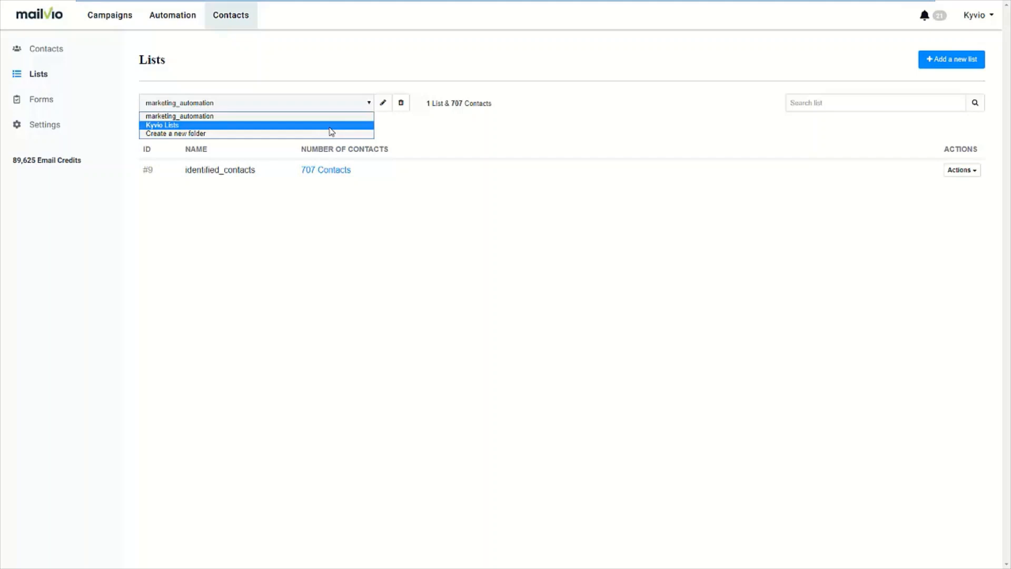
left_click(408, 134)
left_click(936, 62)
left_click(224, 160)
type("Live Demo")
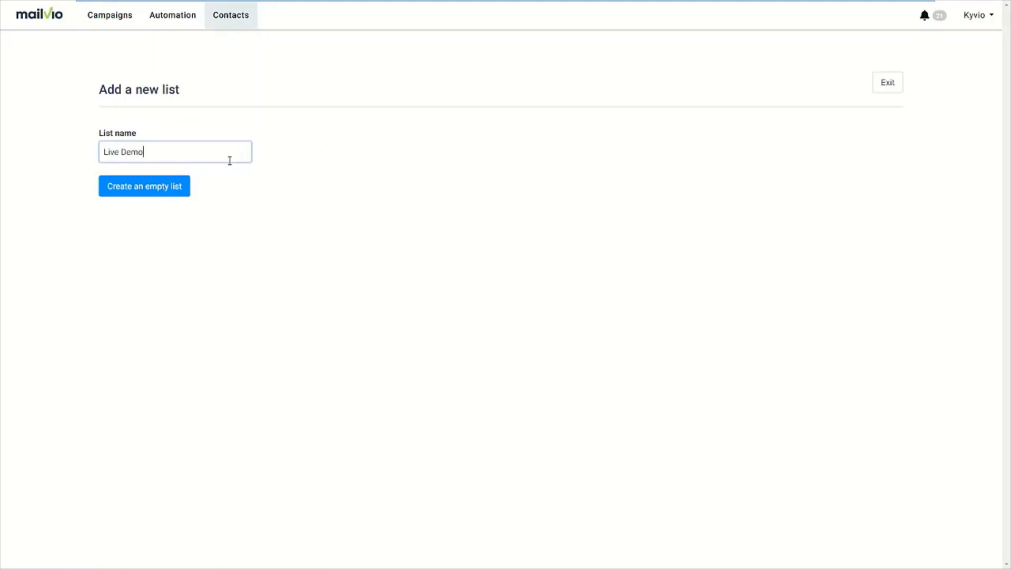
left_click(165, 188)
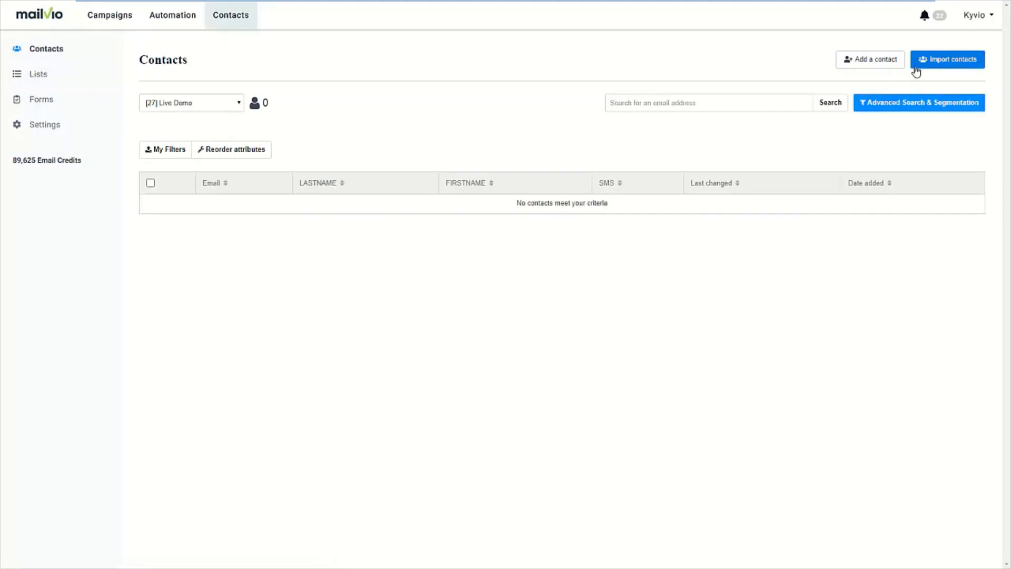
Step: Review the contact import options, the full contacts table and the subscription and unsubscription forms
left_click(945, 62)
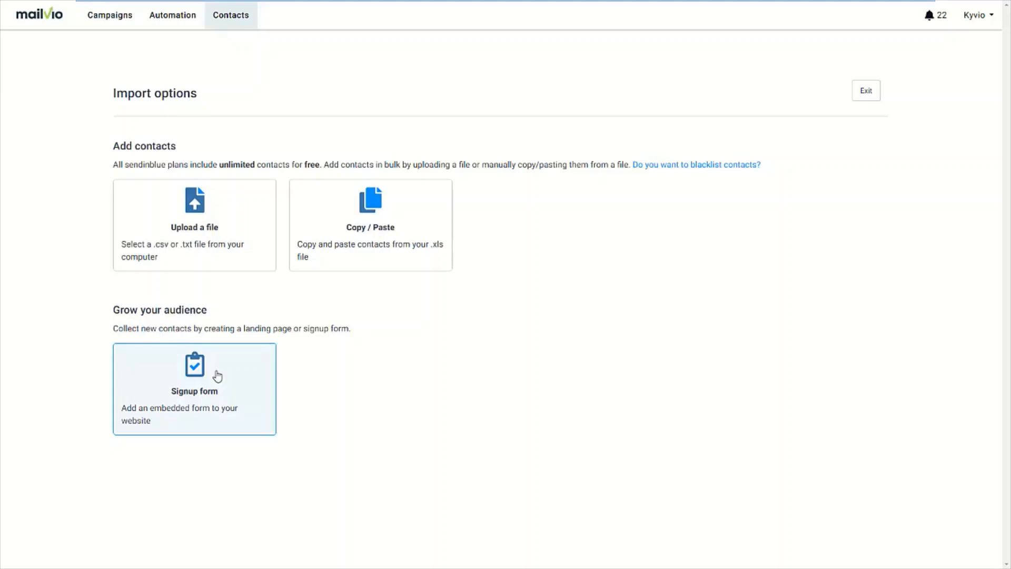
left_click(231, 26)
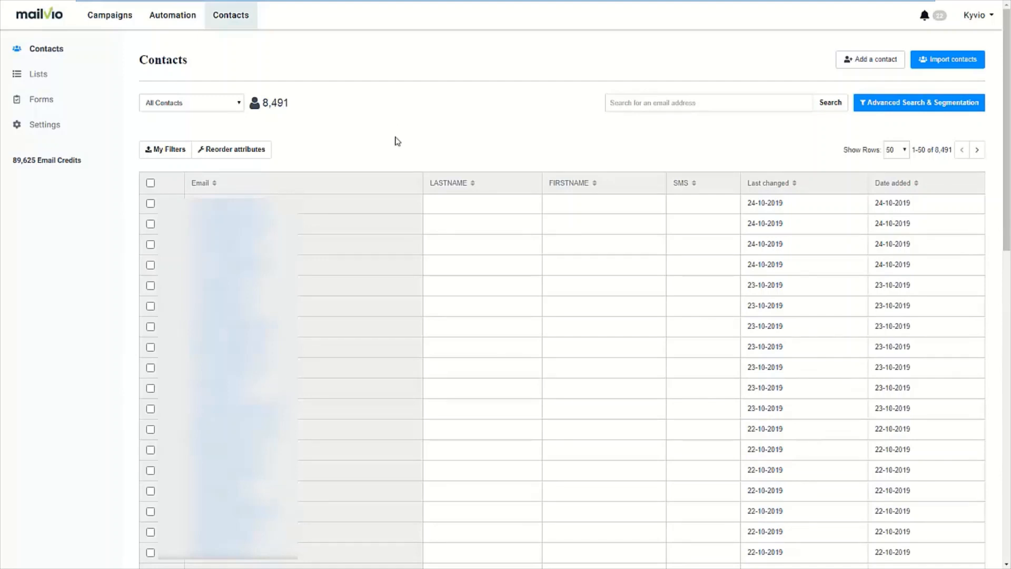
left_click(80, 101)
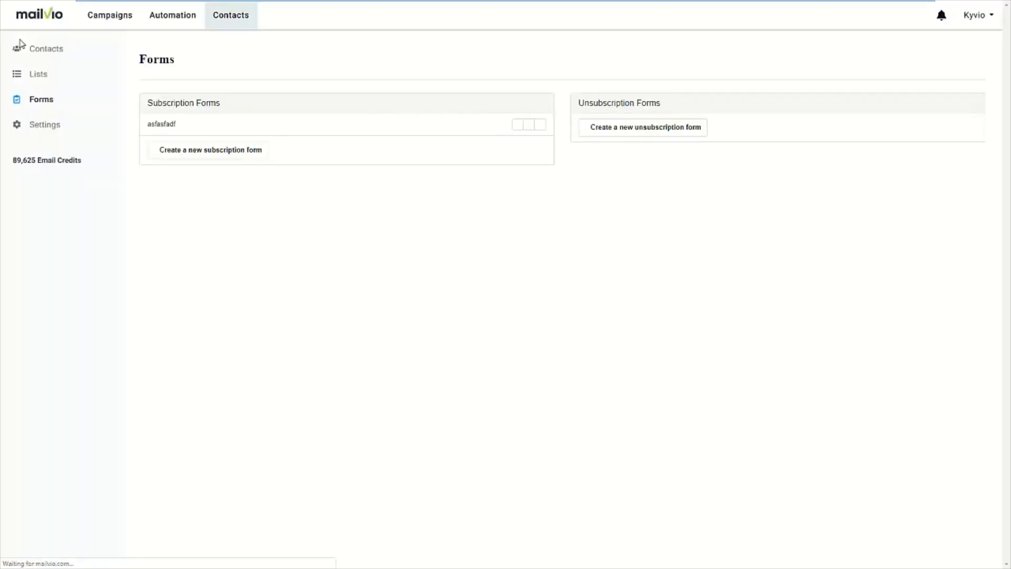
Step: Create a new automation workflow from the Page Visit template and proceed past its template preview
left_click(167, 21)
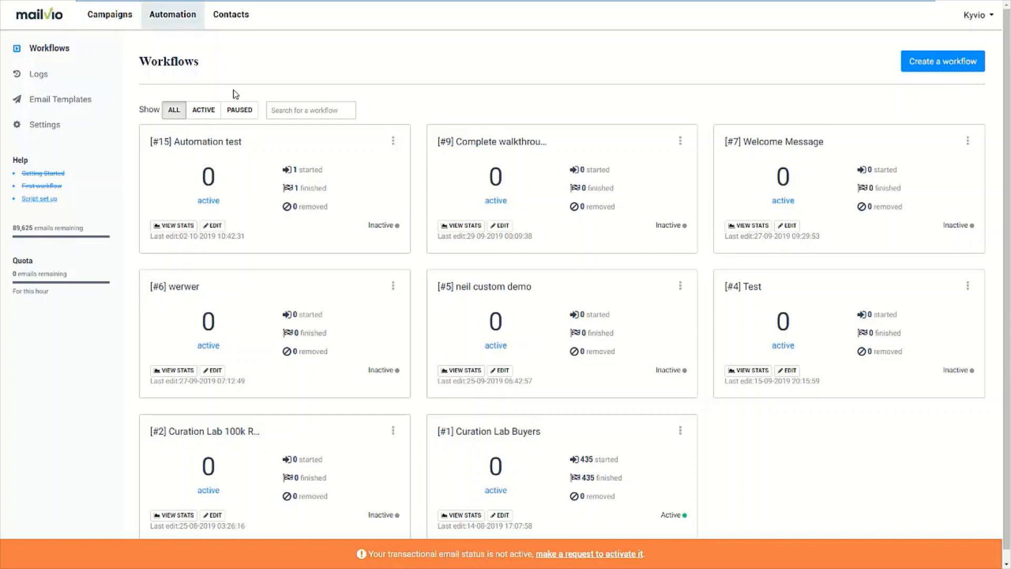
left_click(915, 63)
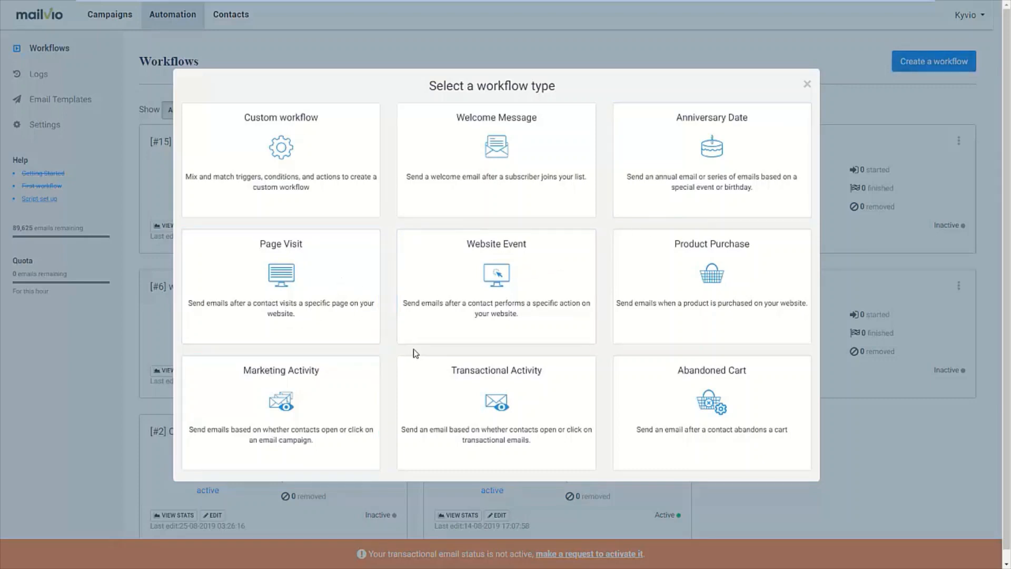
left_click(307, 323)
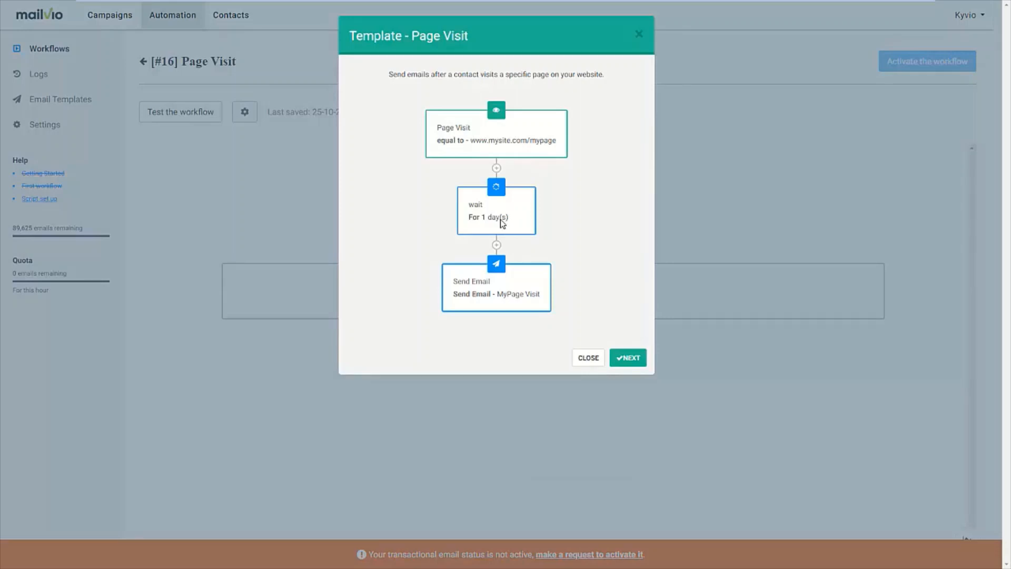
left_click(636, 363)
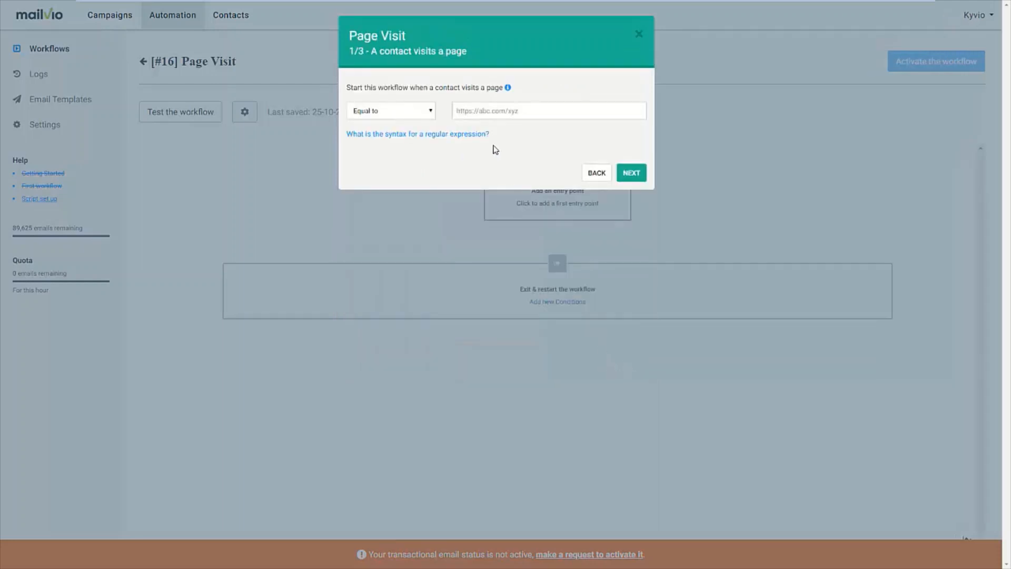
left_click(498, 113)
type("htt")
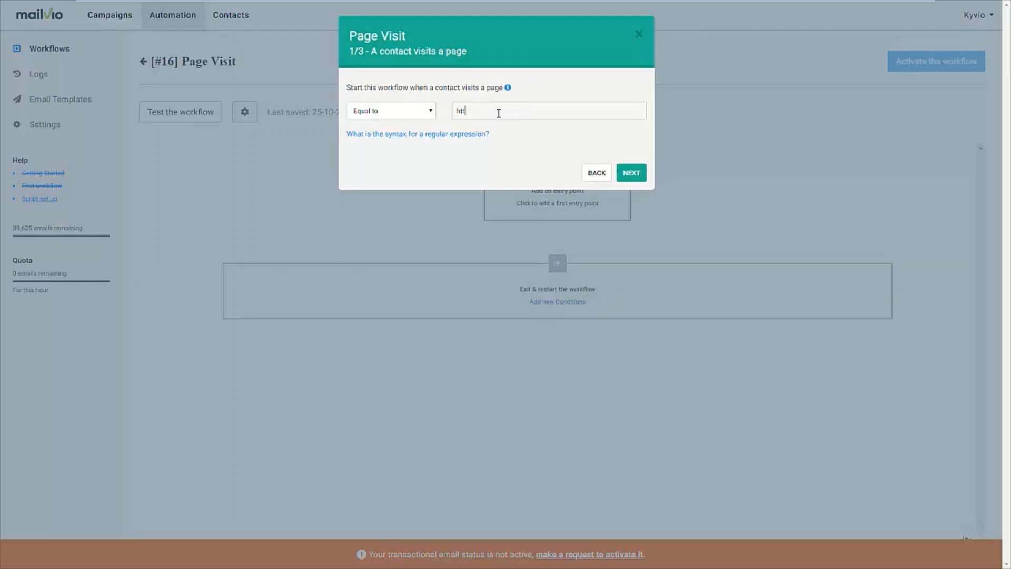
type("ps://mailvio.com")
left_click(635, 176)
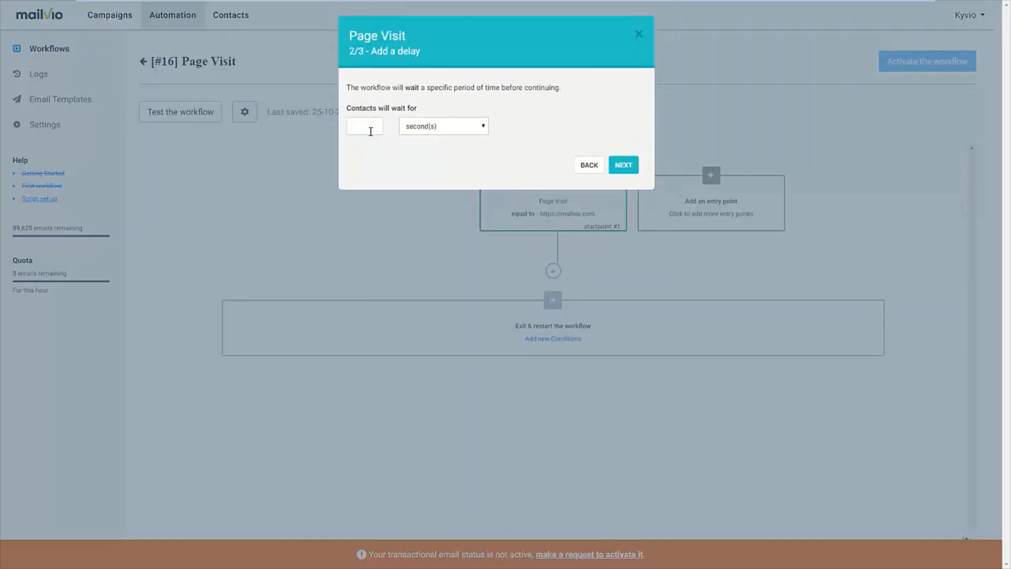
Step: Set the workflow's delay so that contacts wait for 2 hours
type("2")
left_click(468, 126)
left_click(448, 162)
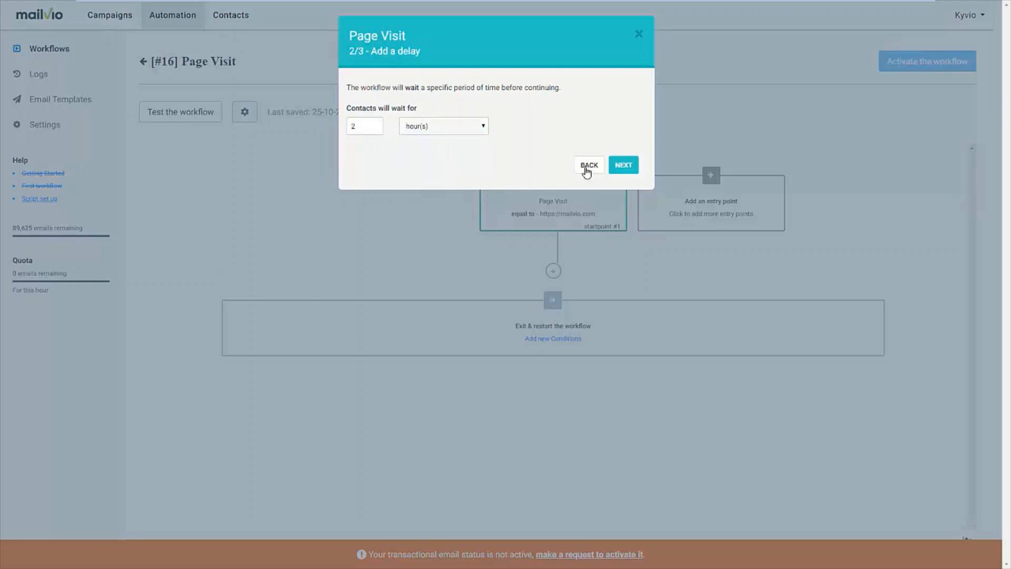
left_click(618, 167)
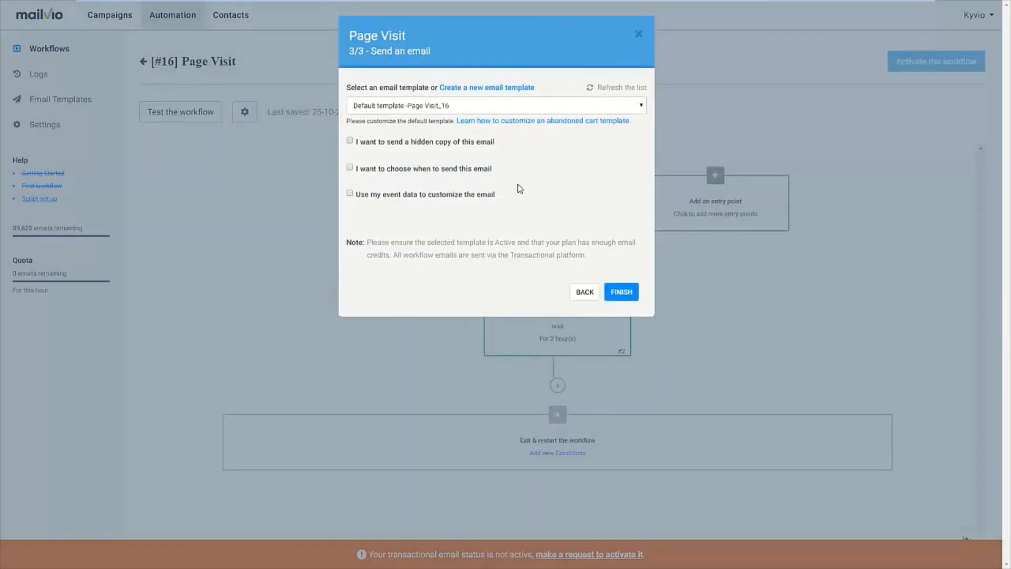
Step: Complete the send-email step with Default template -Page Visit_16, leaving the send-time and event-data options off
left_click(414, 105)
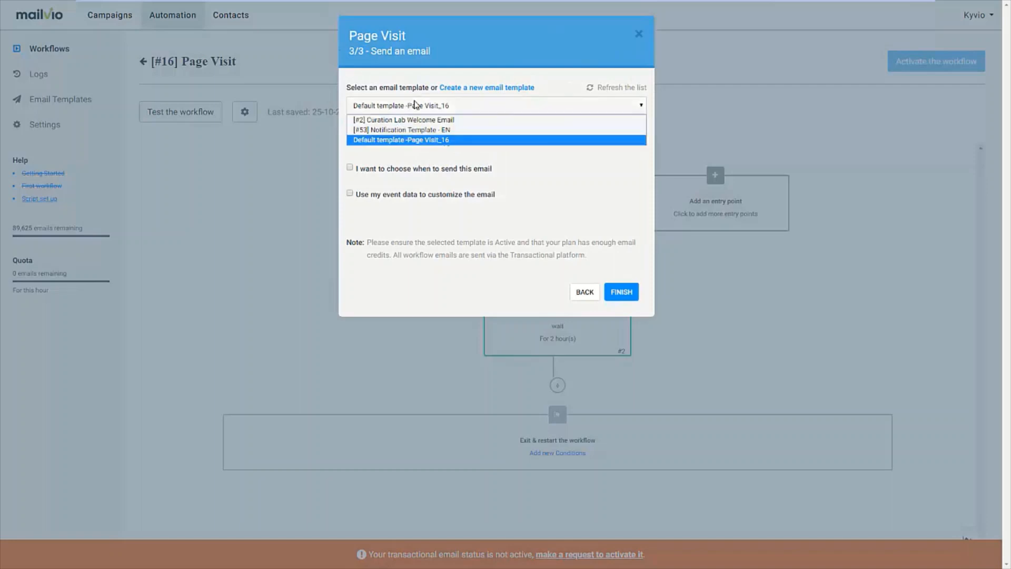
left_click(420, 108)
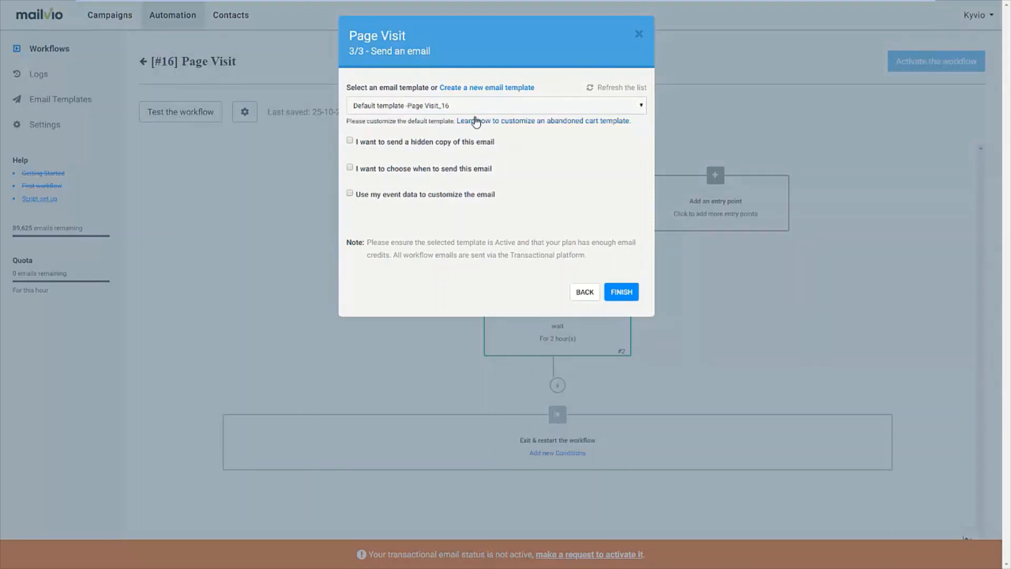
left_click(350, 169)
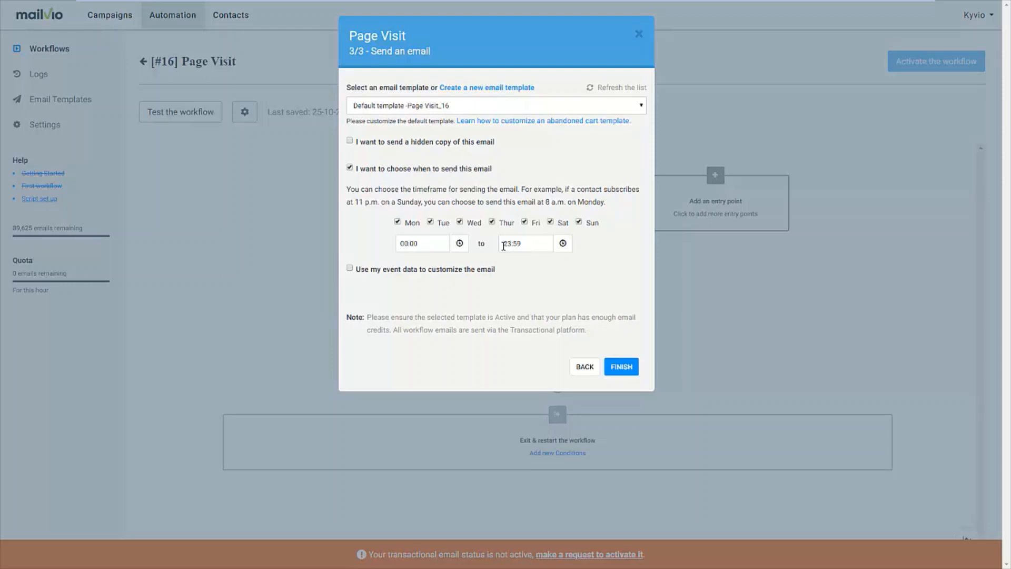
left_click(351, 270)
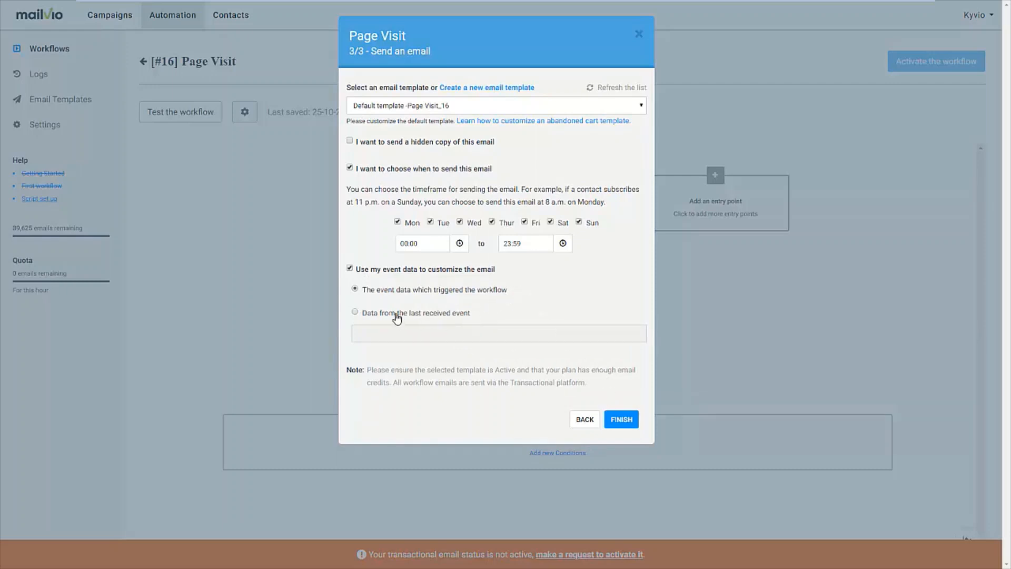
left_click(348, 269)
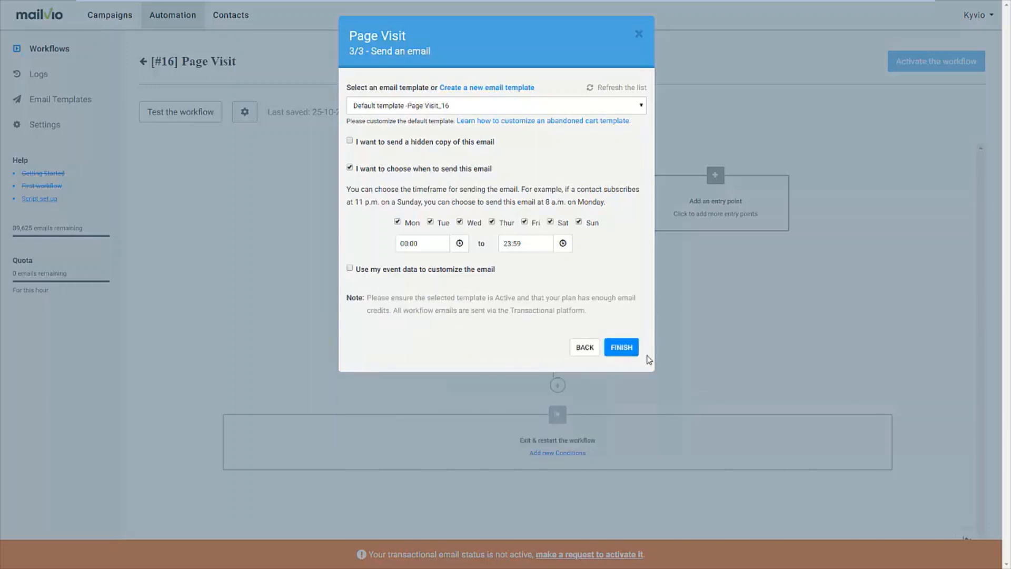
left_click(349, 168)
left_click(621, 274)
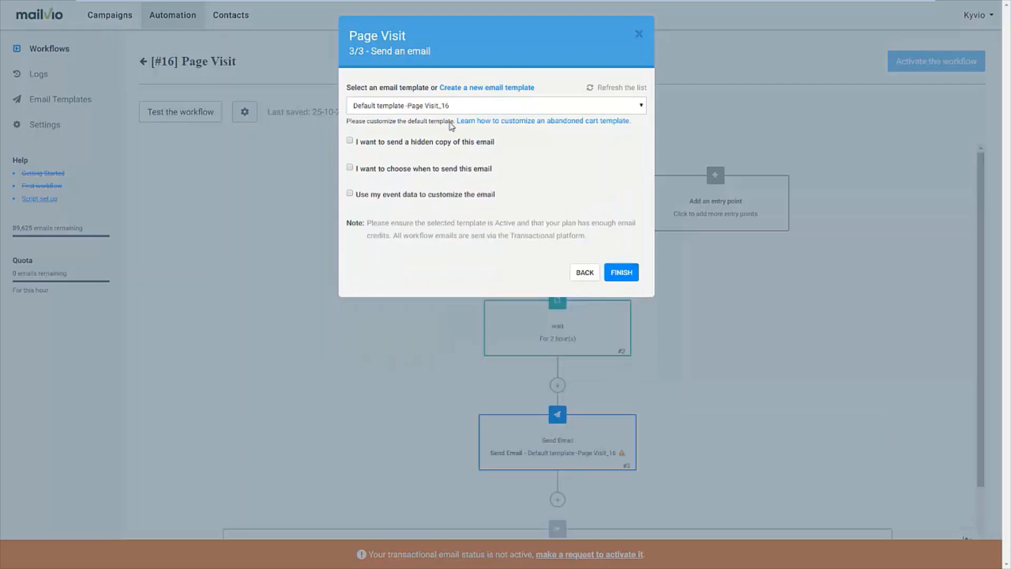
Step: Insert an If/Else condition between the wait and email steps, checking for email marketing activity Opened, All Campaigns, At any time
scroll(643, 279, "down", 1)
scroll(661, 257, "up", 1)
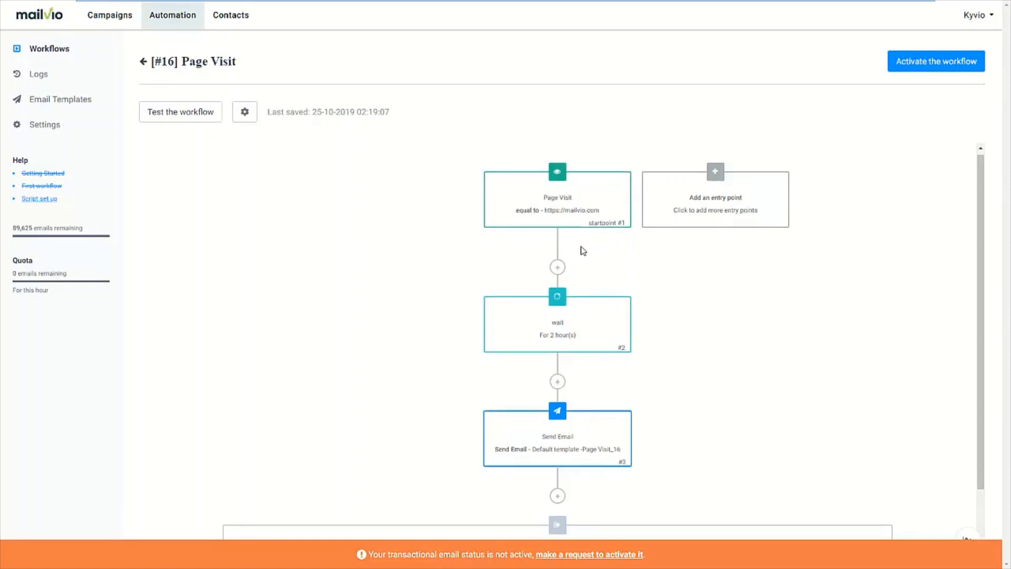
scroll(584, 244, "down", 1)
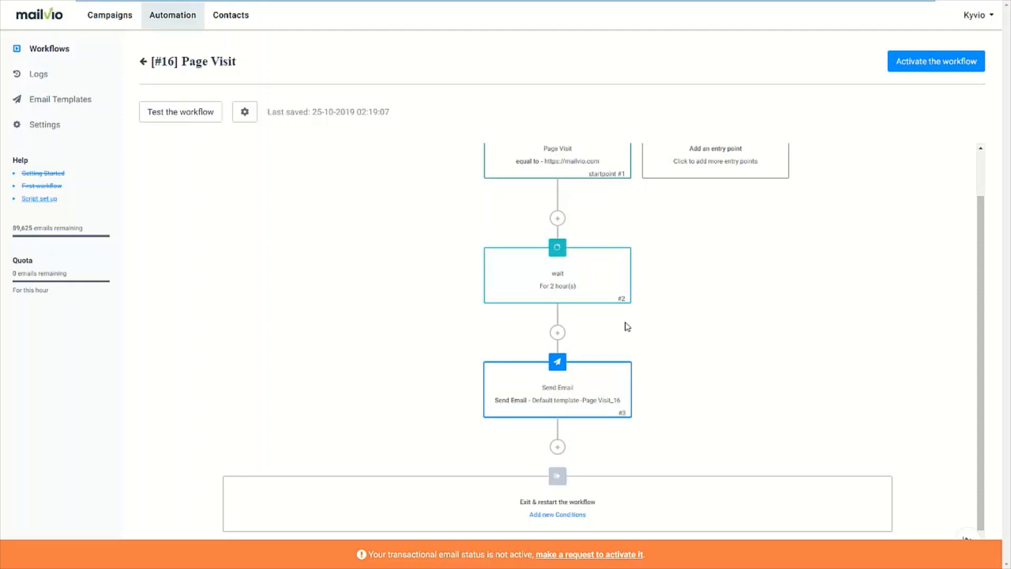
left_click(556, 336)
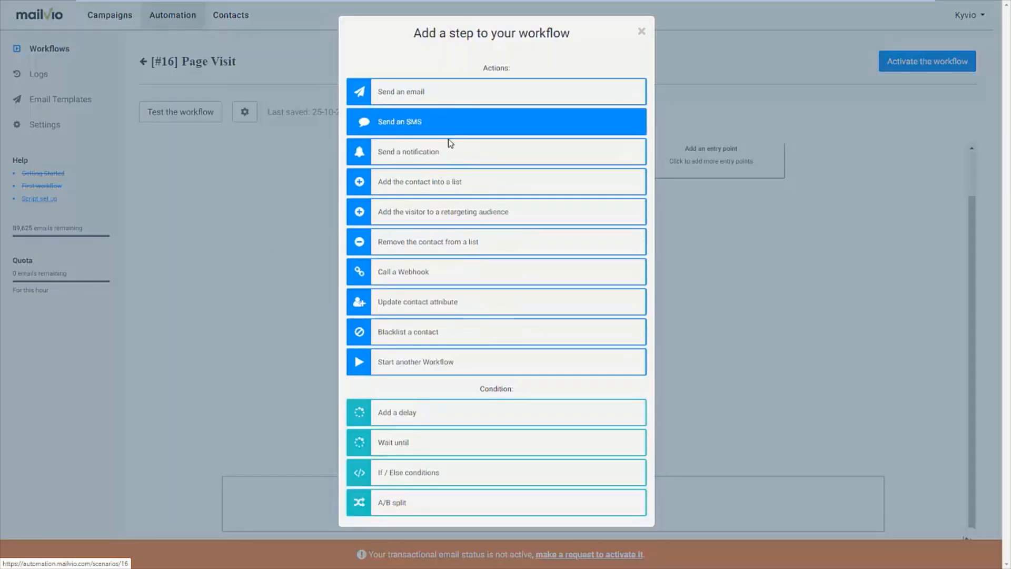
left_click(476, 474)
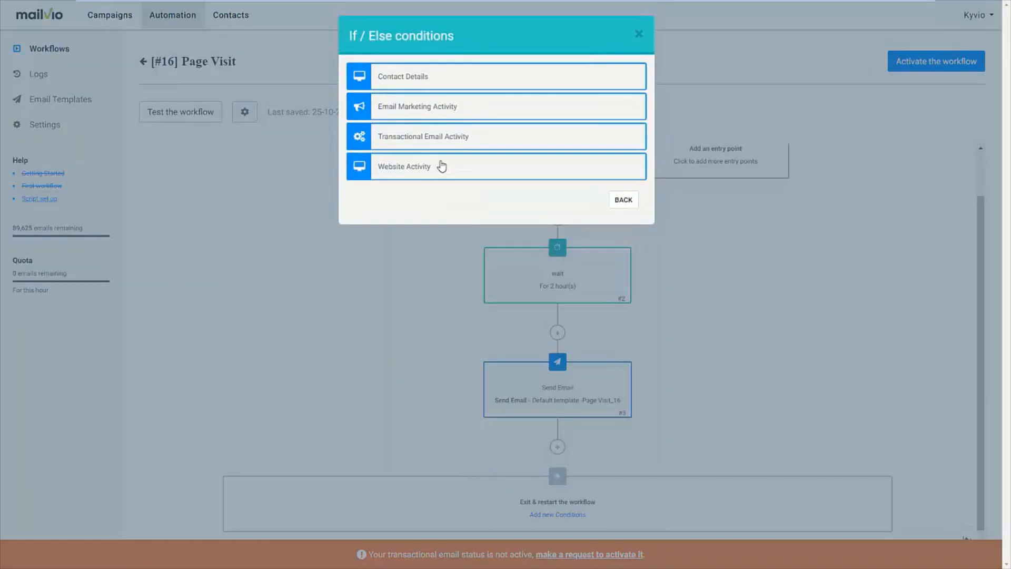
left_click(440, 108)
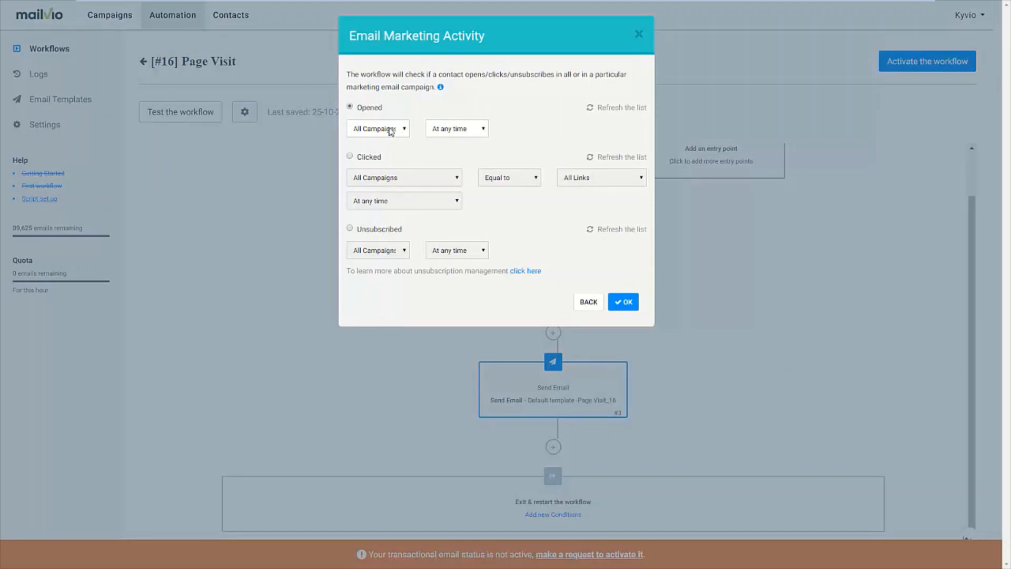
left_click(439, 134)
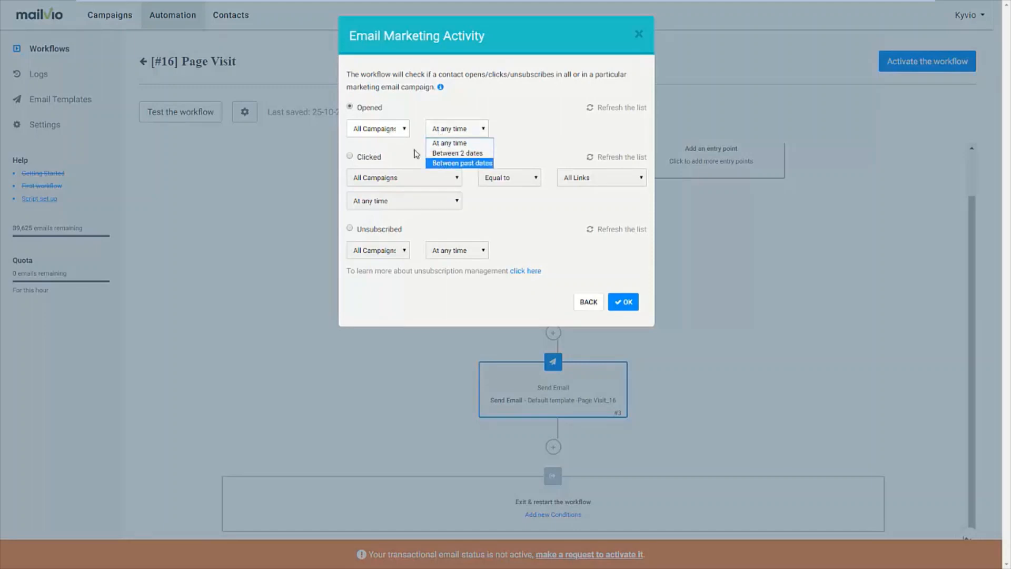
left_click(390, 133)
left_click(469, 115)
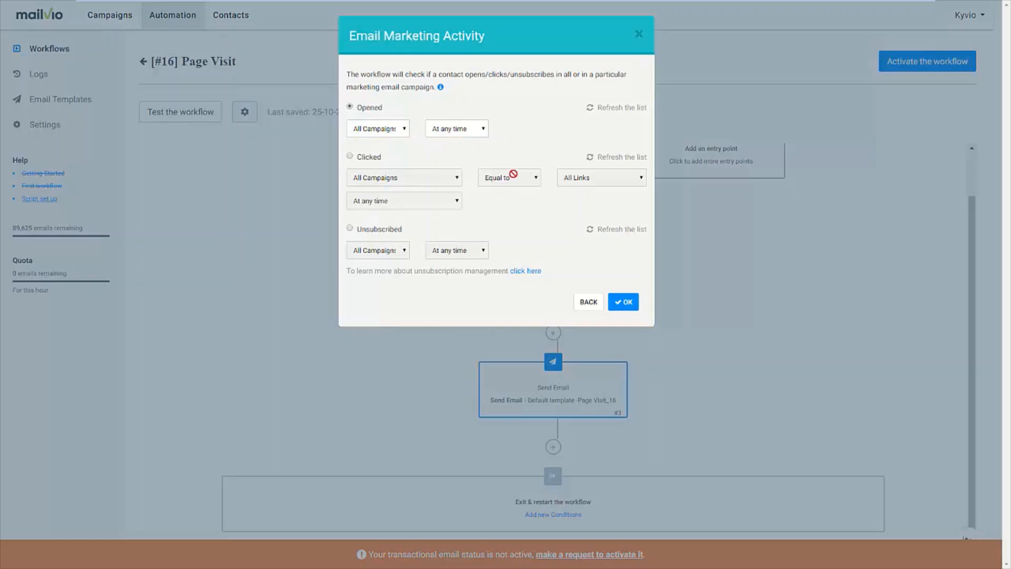
left_click(621, 302)
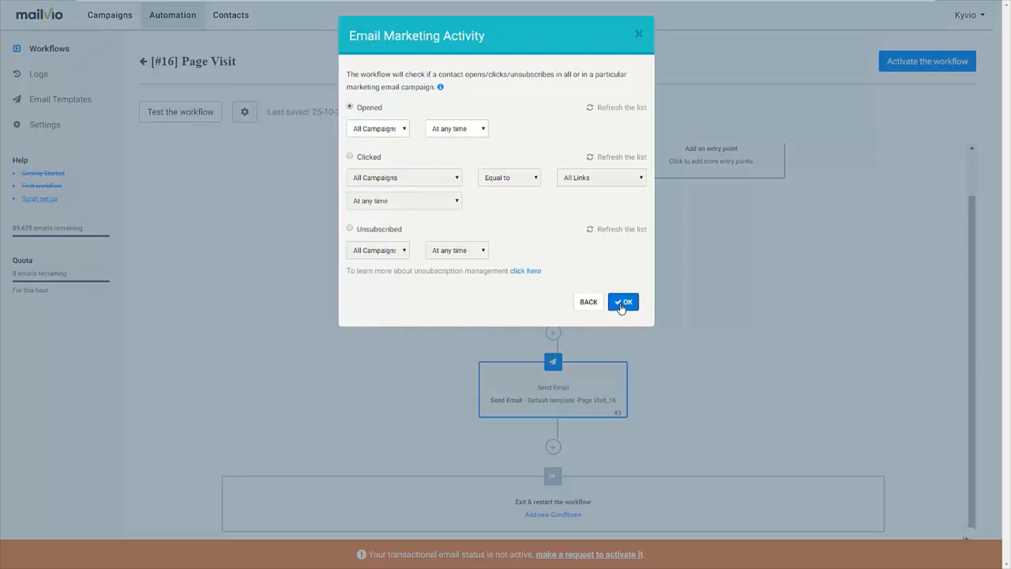
Step: Review which steps can be added to the NO branch of the If/Else condition
scroll(583, 355, "down", 3)
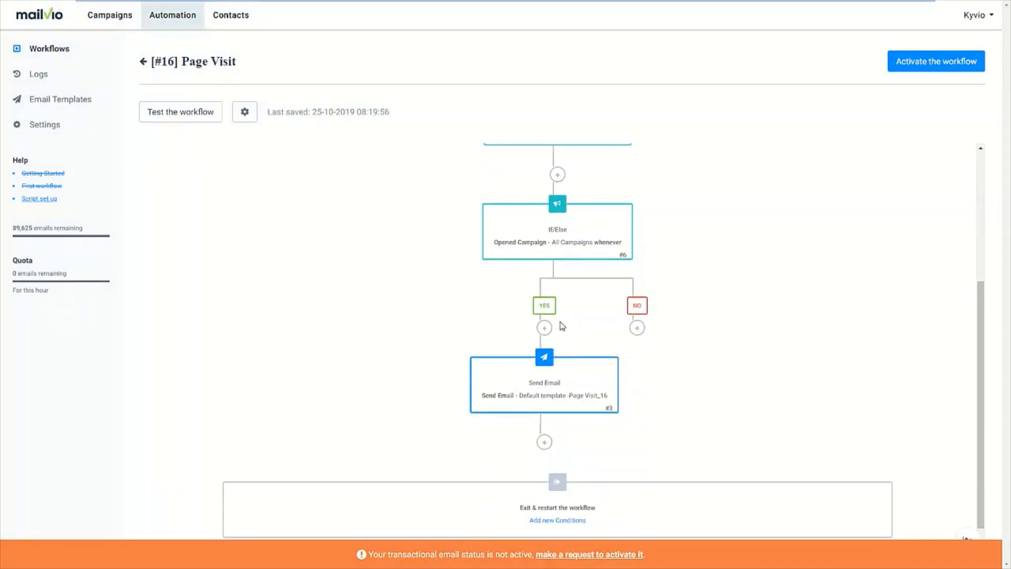
left_click(638, 327)
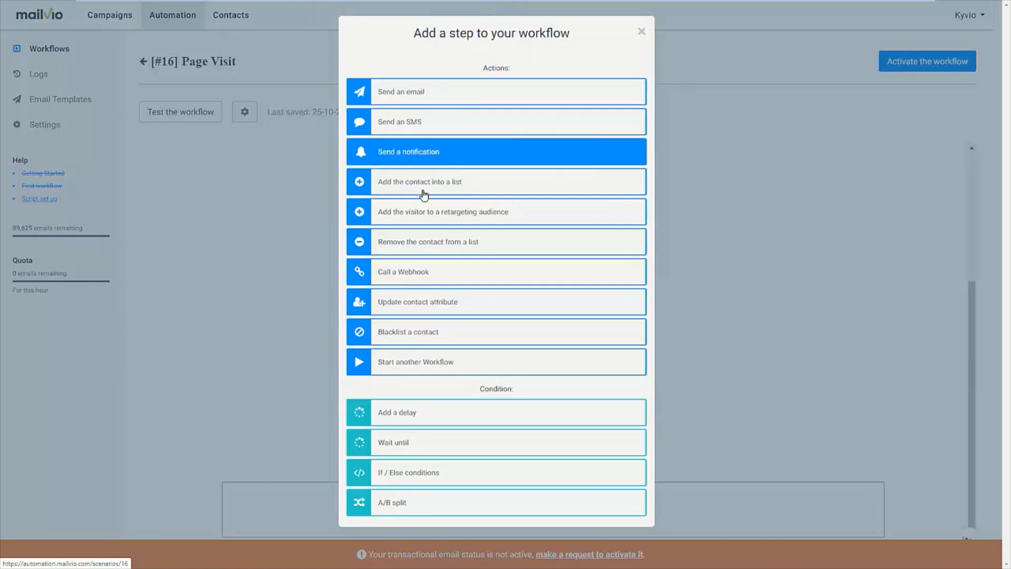
left_click(709, 264)
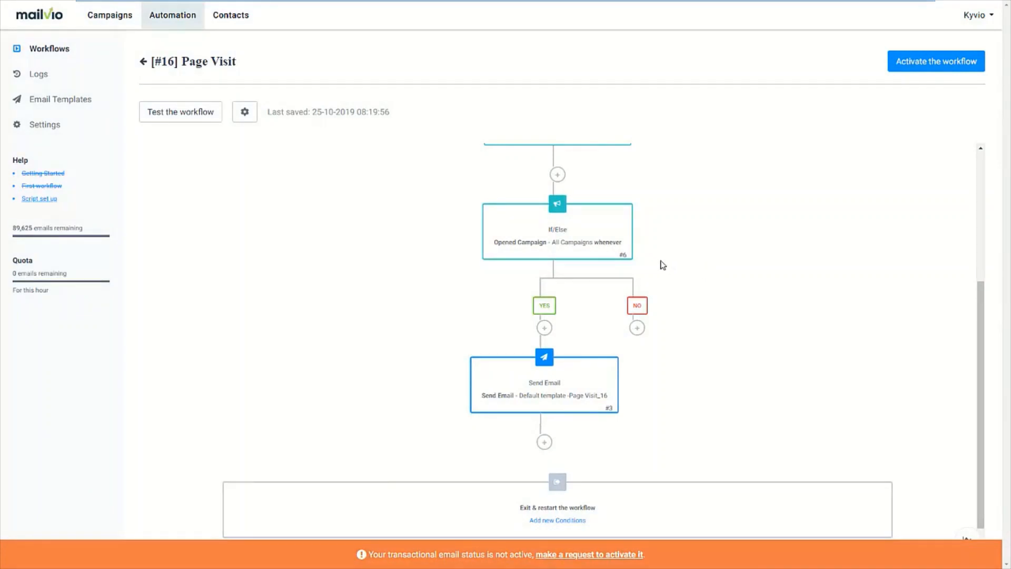
Step: Examine the Email Marketing Activity options available for an additional workflow entry point, then close them without adding one
scroll(663, 265, "up", 4)
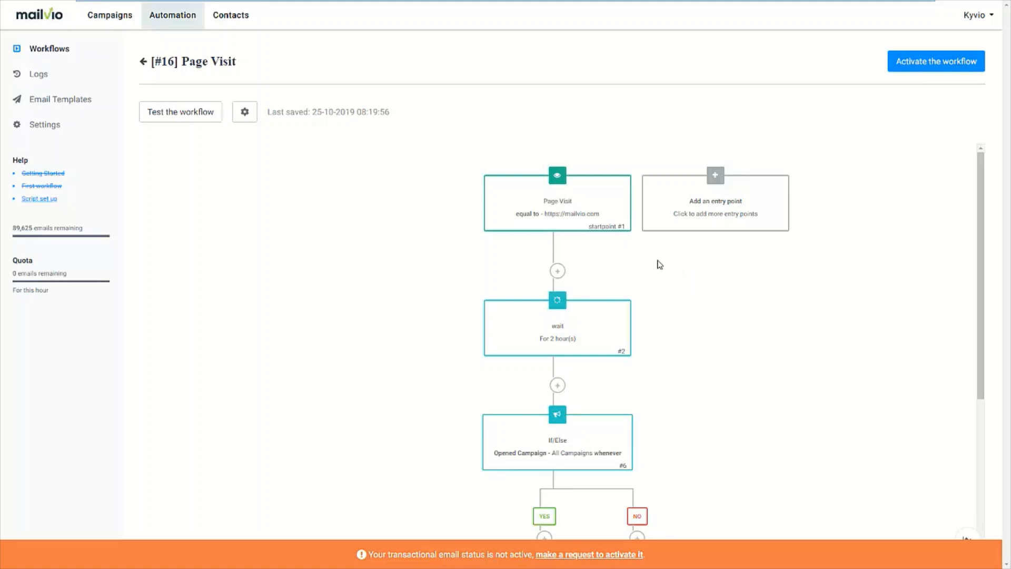
left_click(715, 179)
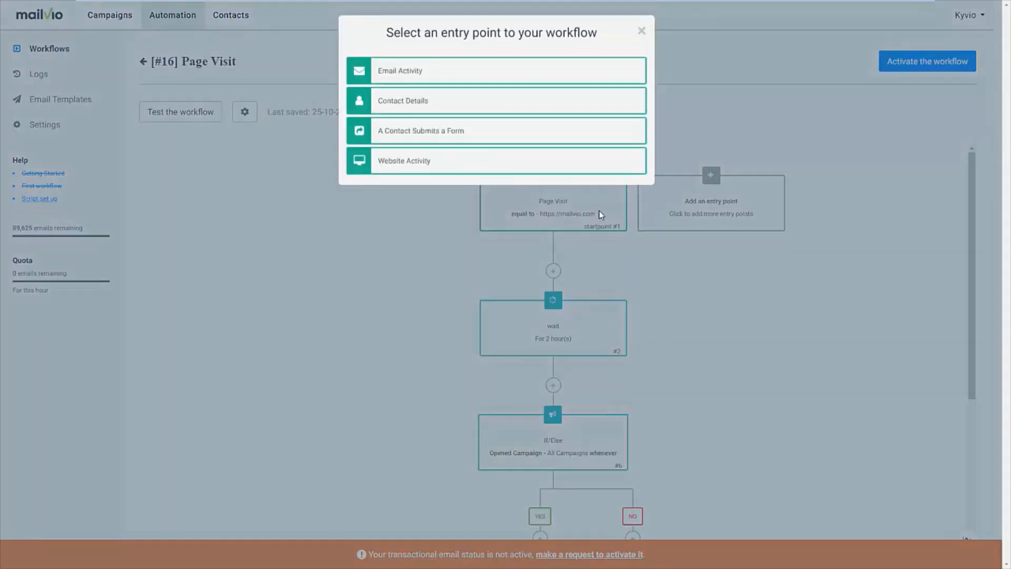
left_click(427, 84)
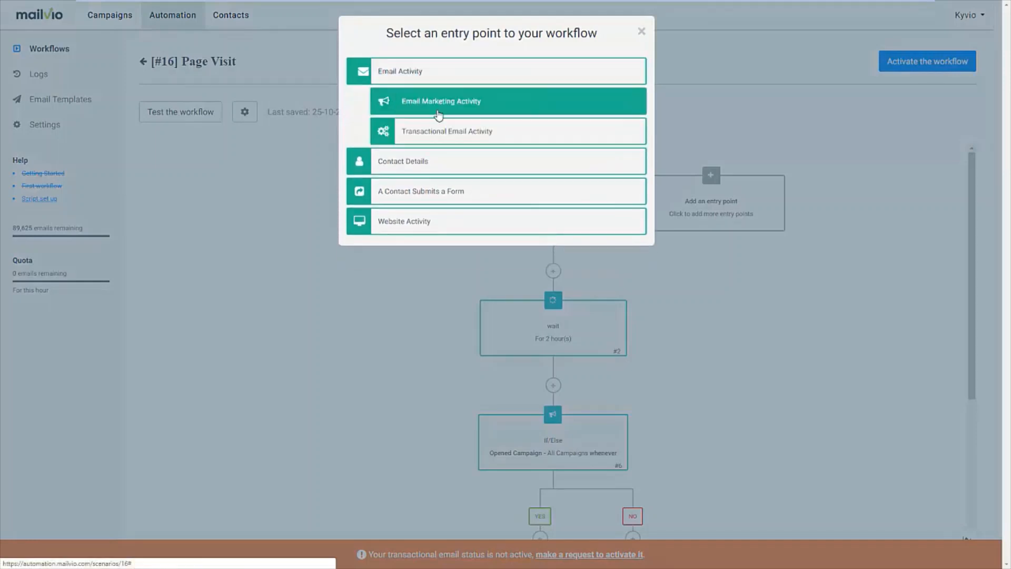
left_click(484, 105)
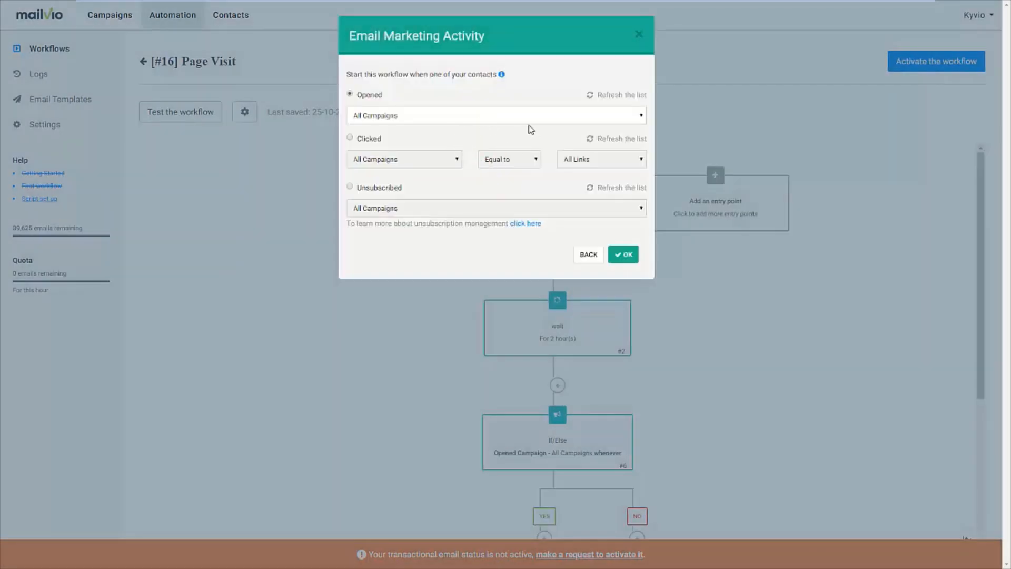
left_click(637, 35)
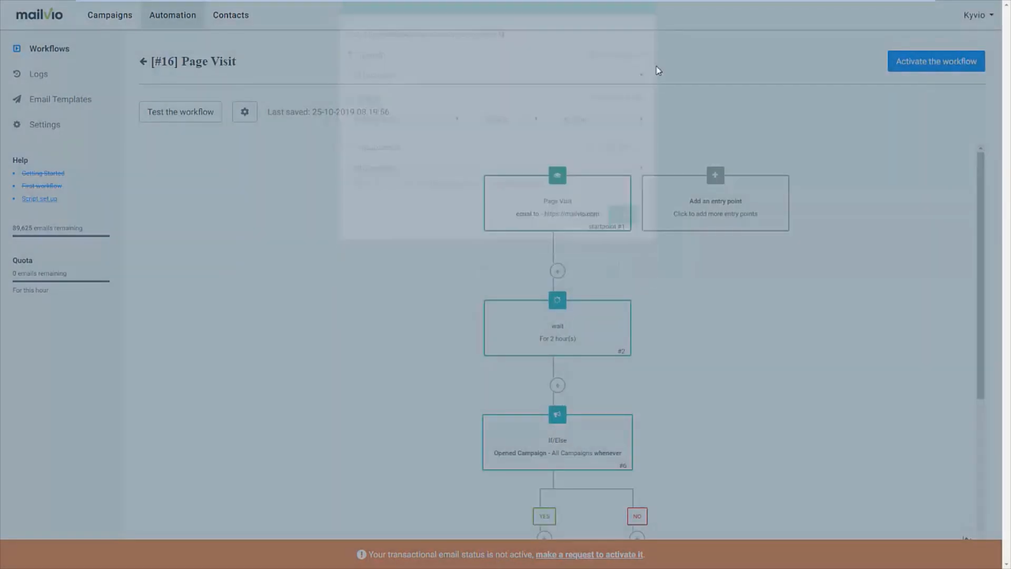
Step: Check the Website Activity entry points and the settings for a contact visiting a page, without adding an entry point
left_click(713, 197)
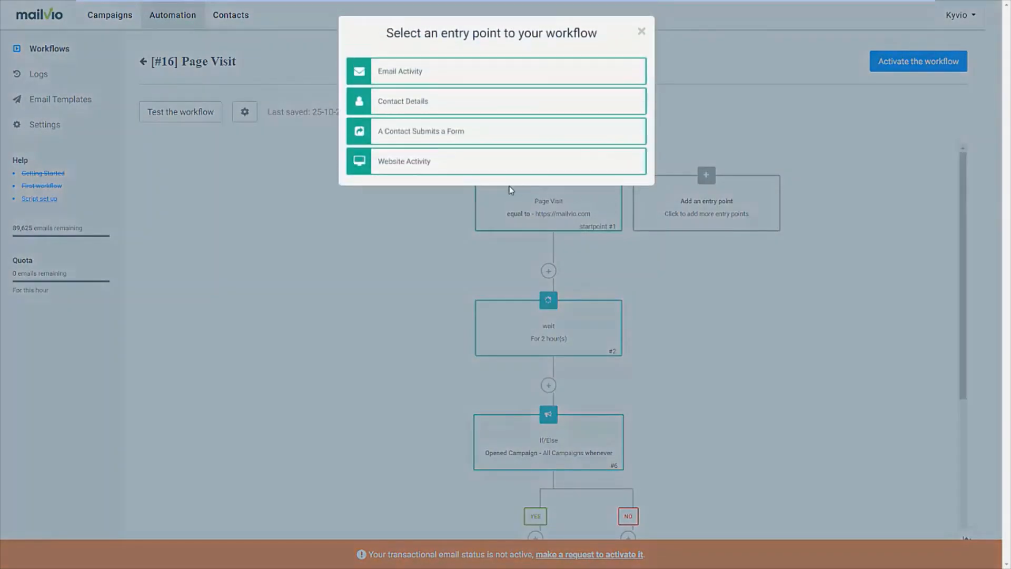
left_click(451, 170)
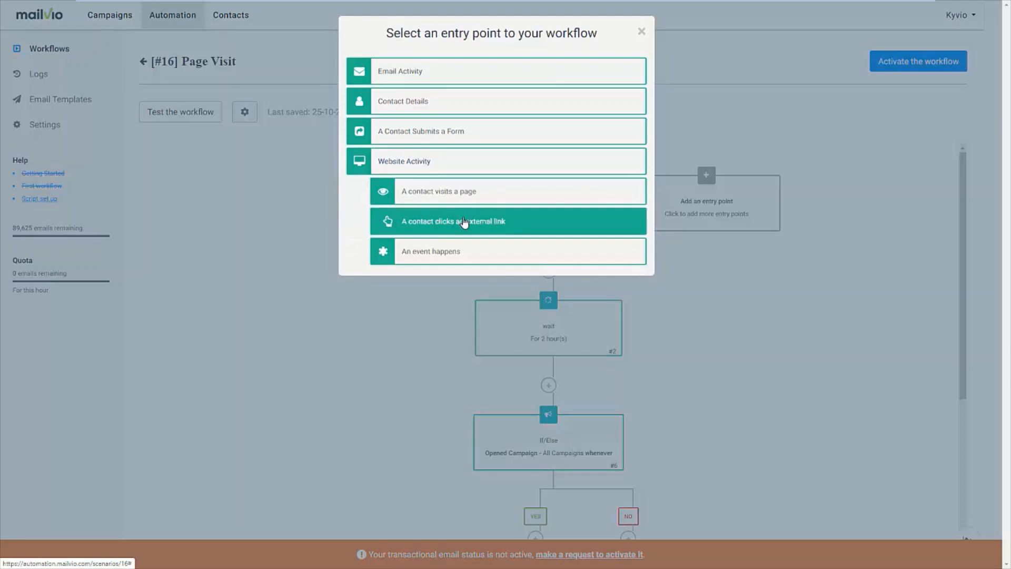
left_click(466, 199)
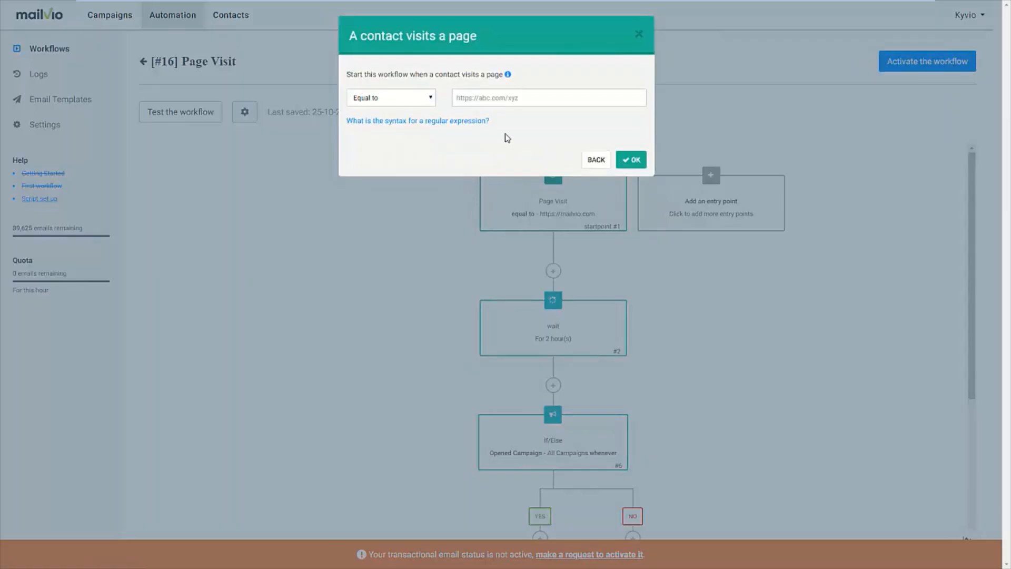
left_click(593, 158)
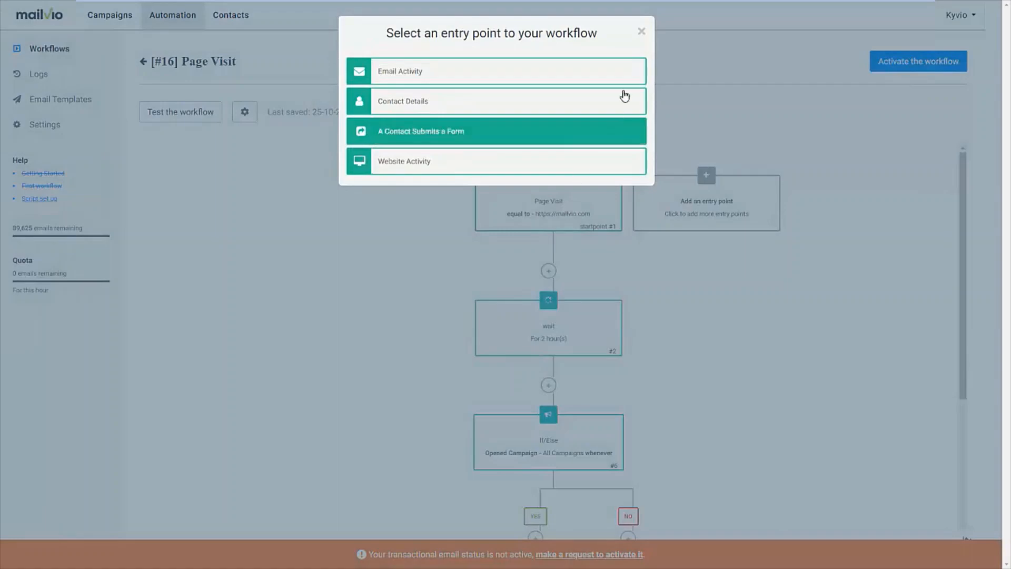
left_click(641, 32)
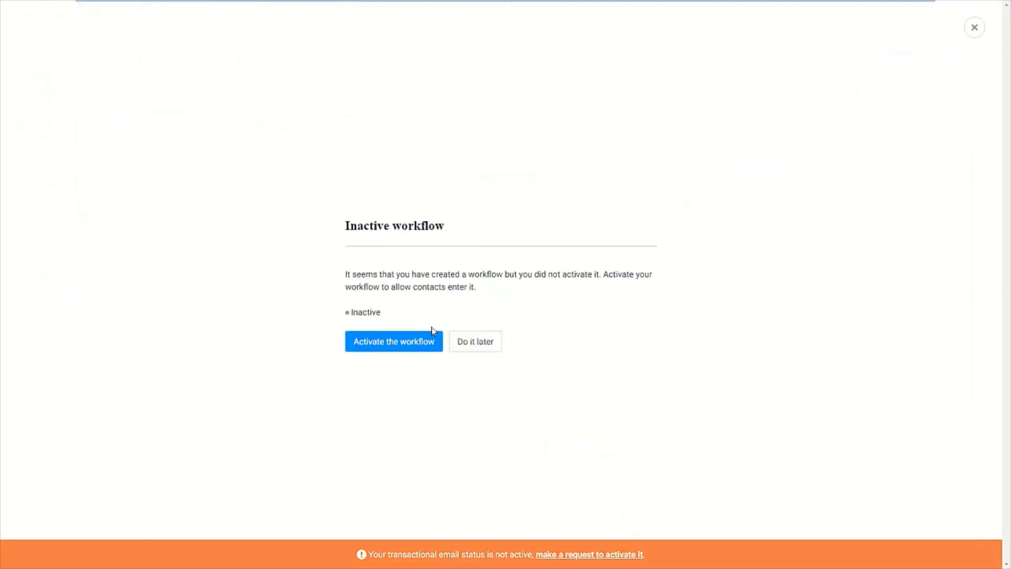
Step: Postpone activating the workflow and start an email campaign named Live Demo with the subject line "This is a live demo"
left_click(464, 352)
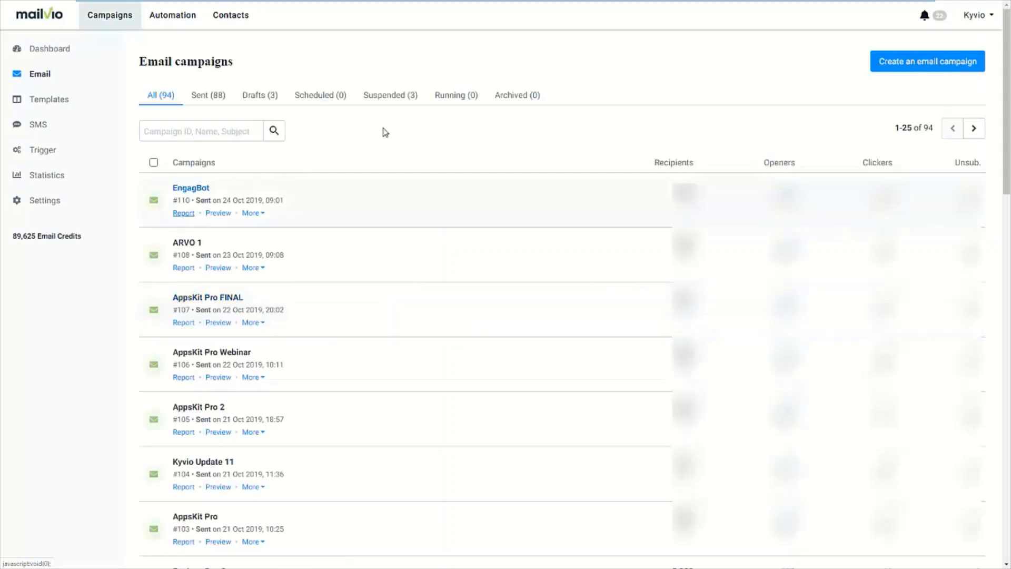
left_click(892, 67)
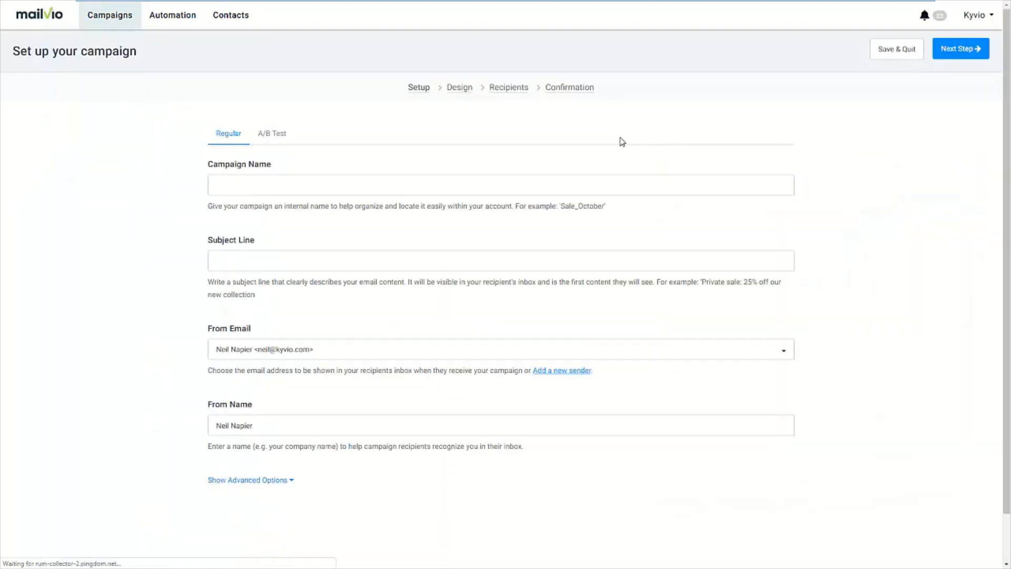
left_click(303, 191)
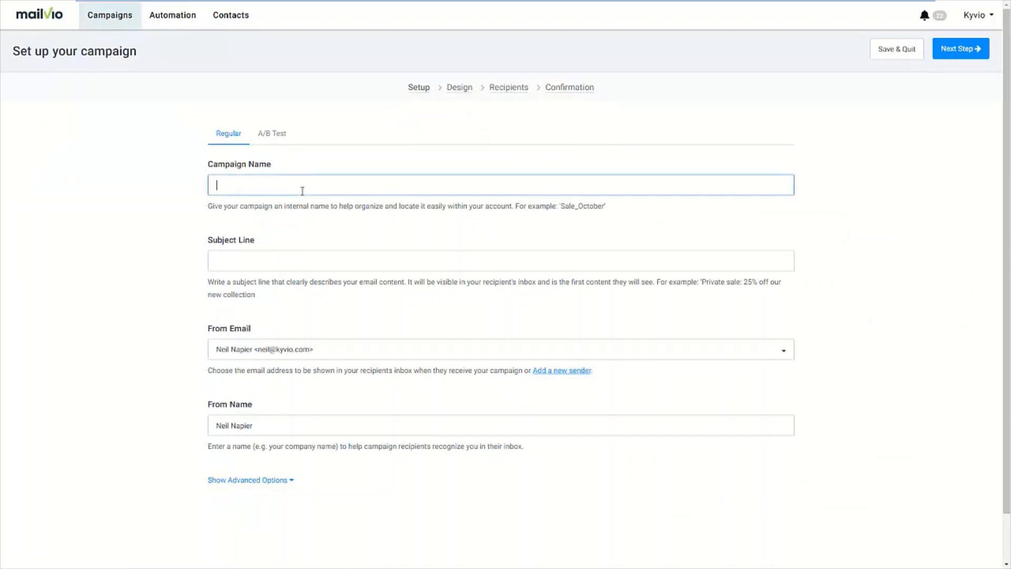
type("Live Demo")
key("Tab")
type("This is a live demo")
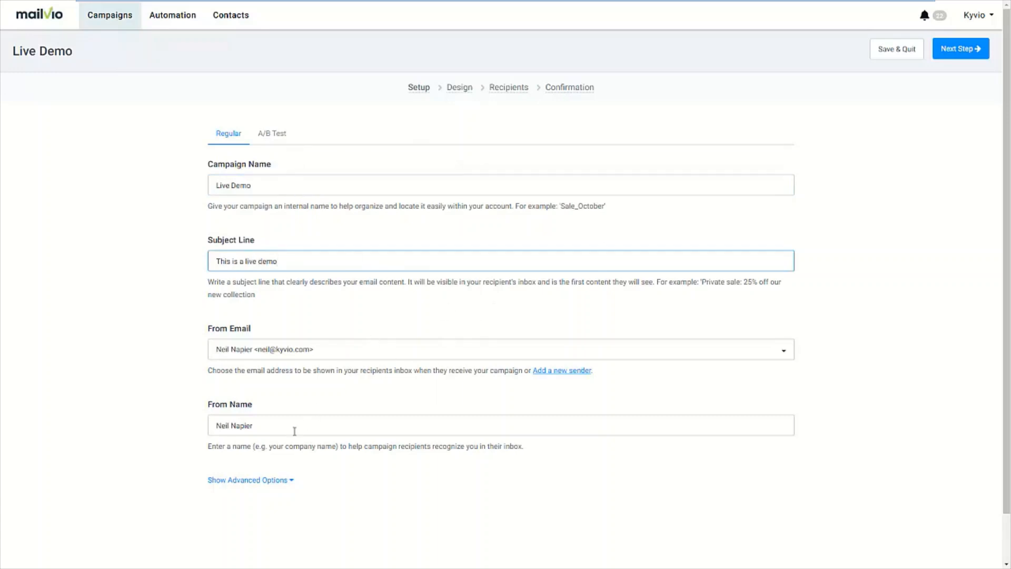
Step: Show the campaign's advanced setup options and review the reply-to and 'To' field customization
left_click(271, 480)
scroll(312, 480, "down", 2)
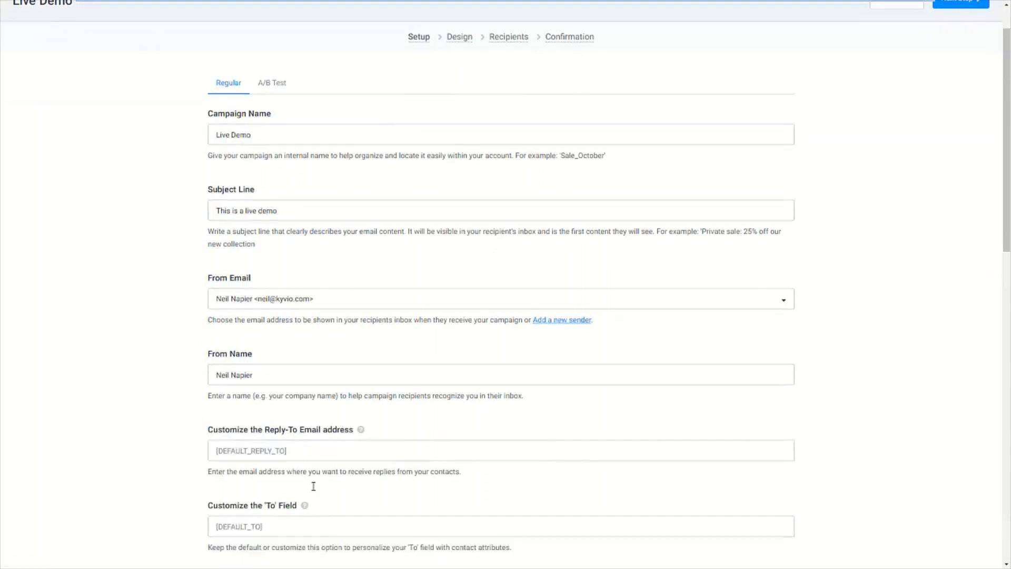
scroll(315, 491, "down", 2)
scroll(313, 490, "up", 4)
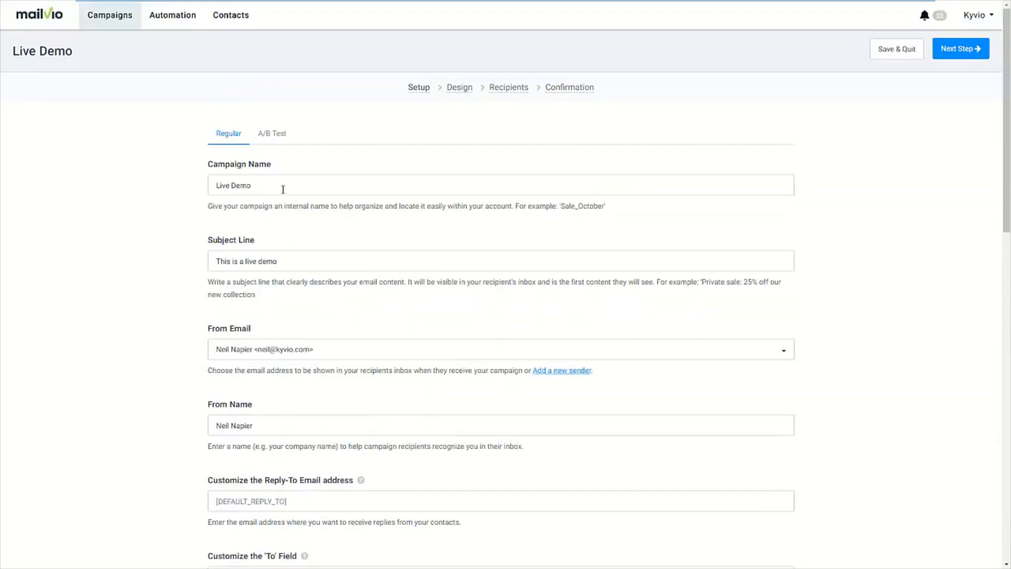
Step: Make the campaign an A/B test with "This demo rocks!" as subject line B, and proceed to the design stage
left_click(281, 141)
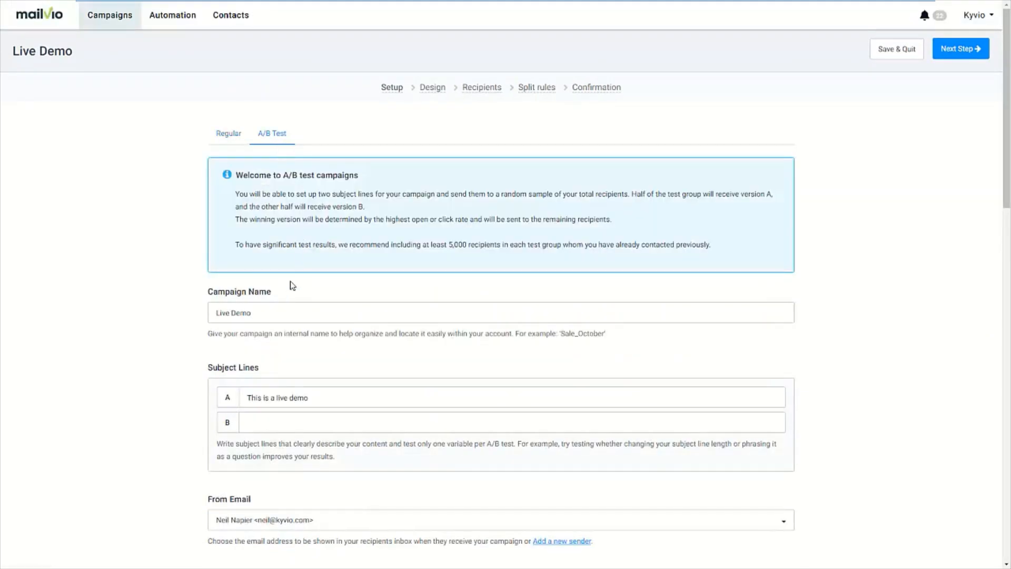
left_click(290, 414)
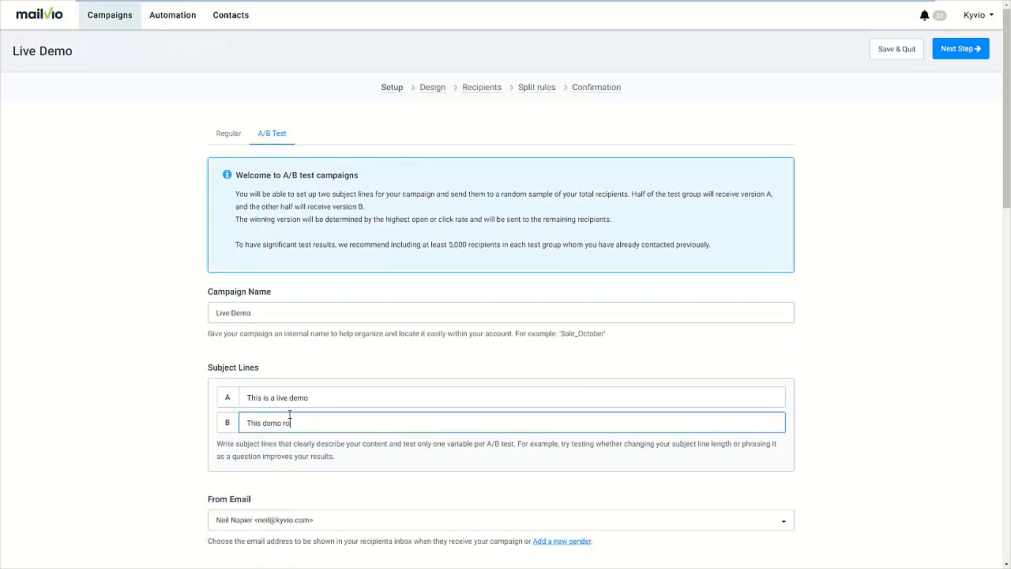
scroll(344, 447, "down", 7)
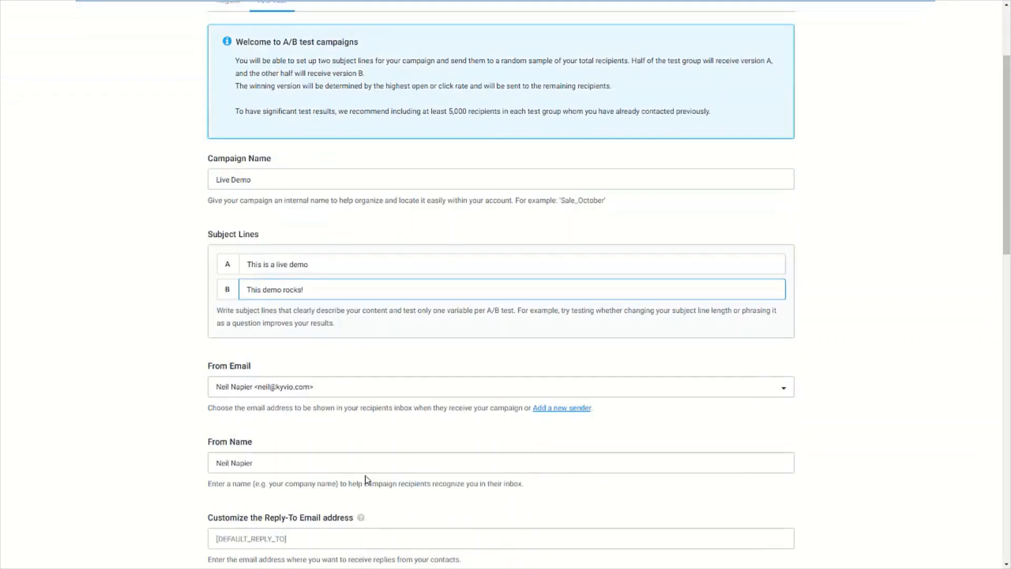
scroll(864, 212, "up", 7)
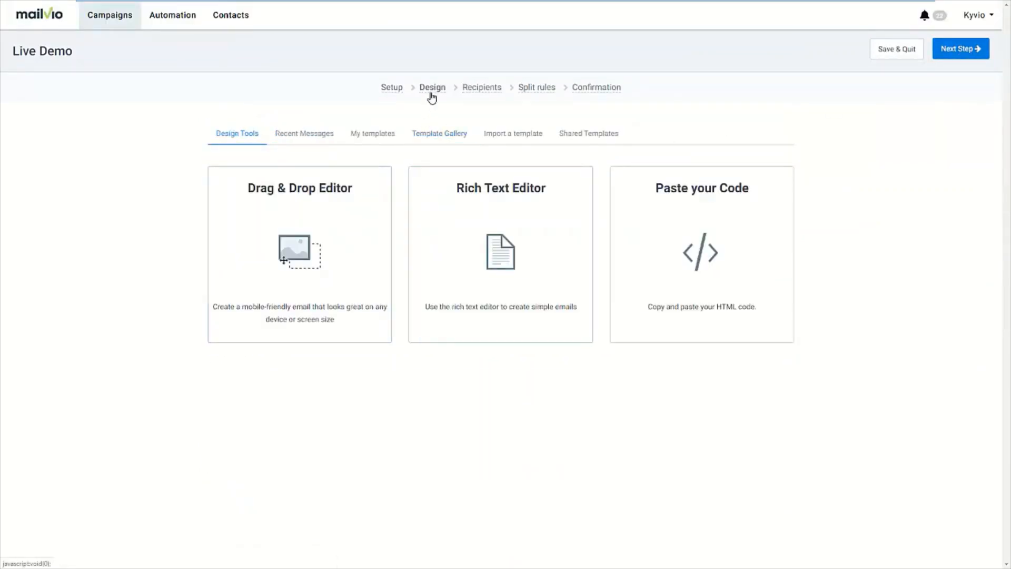
Step: Browse the Template Gallery to examine the newsletter, holiday greeting, sale and contest email designs
left_click(467, 144)
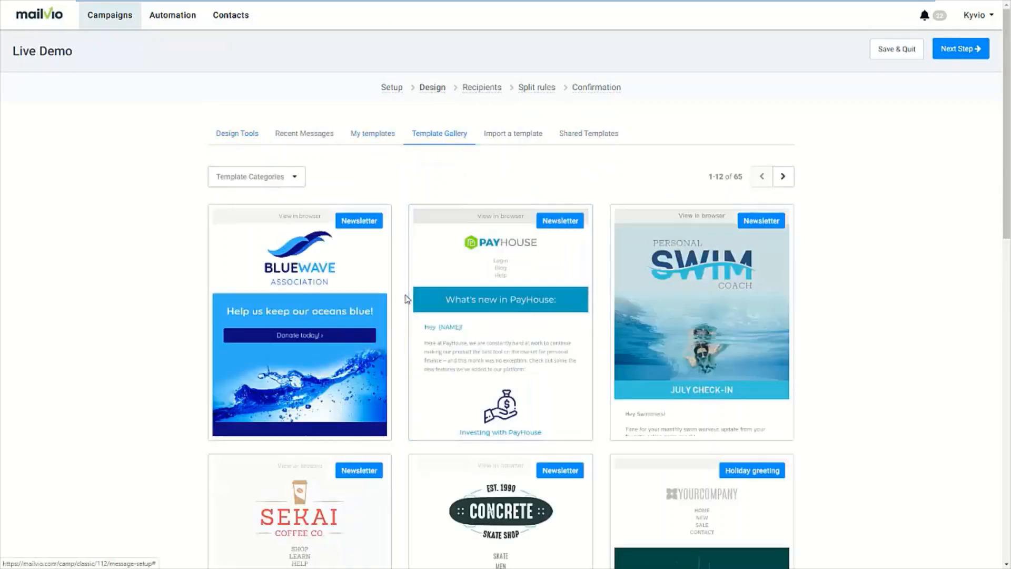
scroll(402, 328, "down", 9)
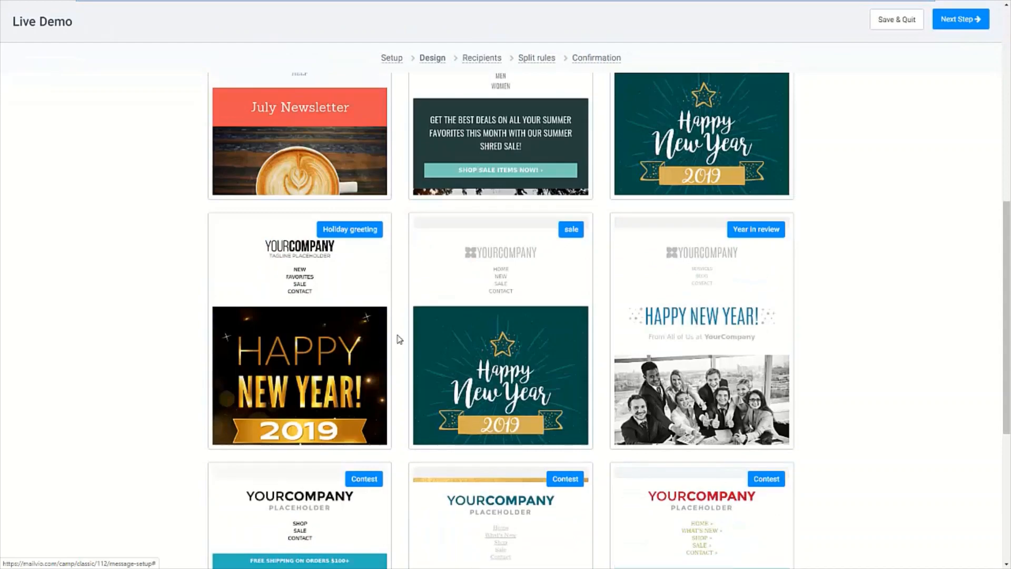
scroll(398, 339, "up", 5)
scroll(397, 341, "down", 10)
scroll(396, 340, "up", 15)
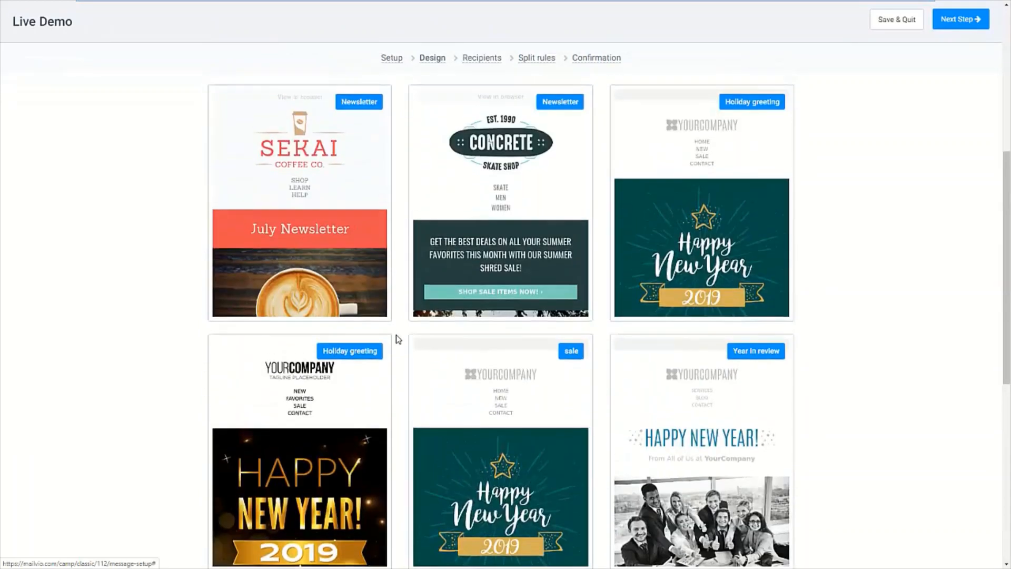
mouse_move(329, 337)
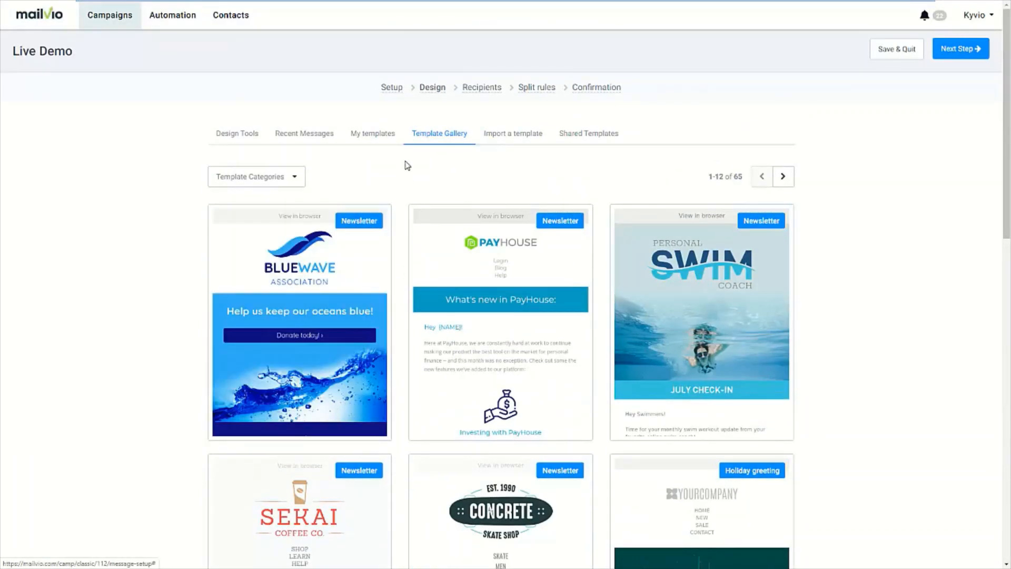
left_click(259, 143)
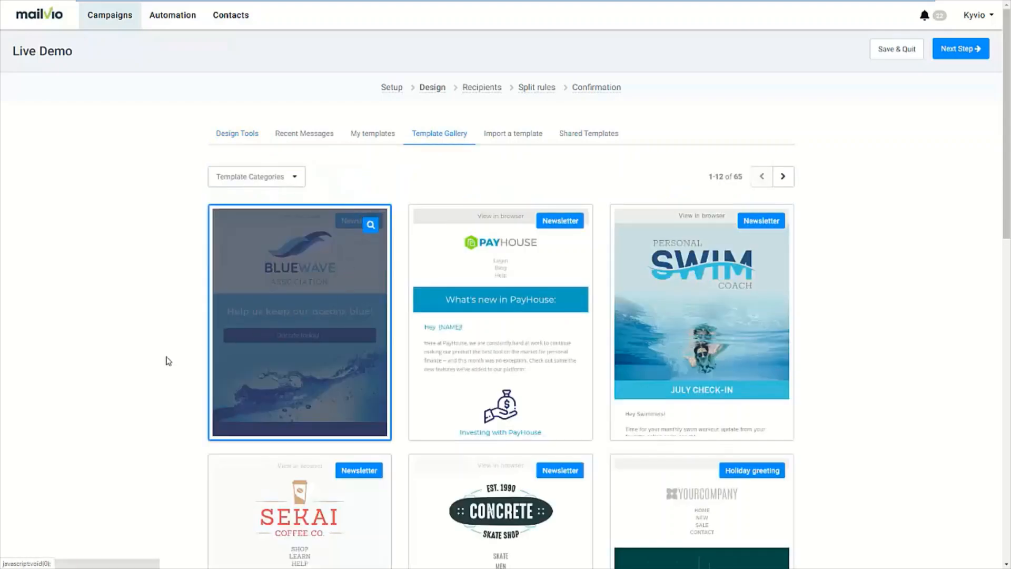
scroll(478, 354, "down", 4)
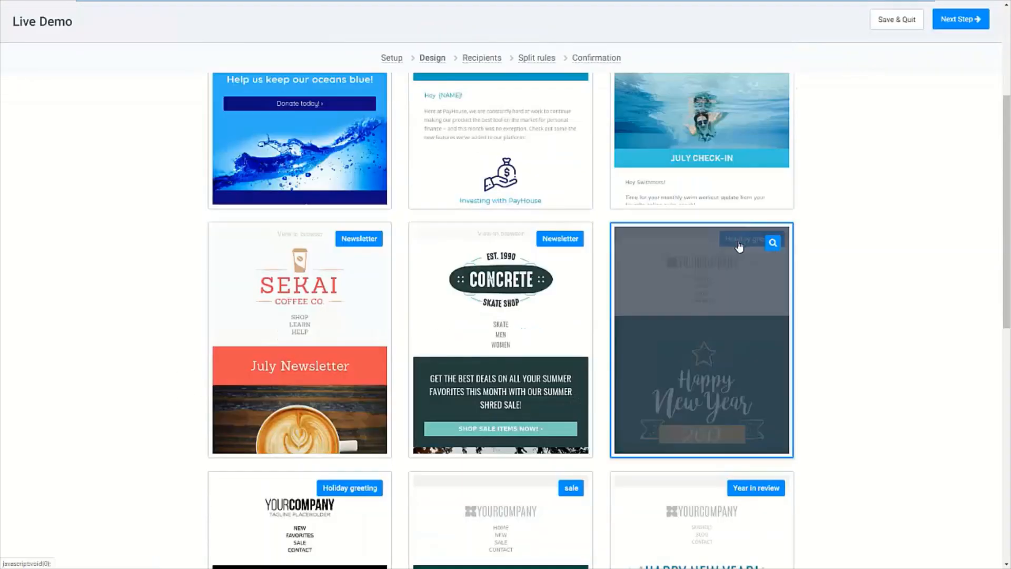
scroll(766, 203, "up", 3)
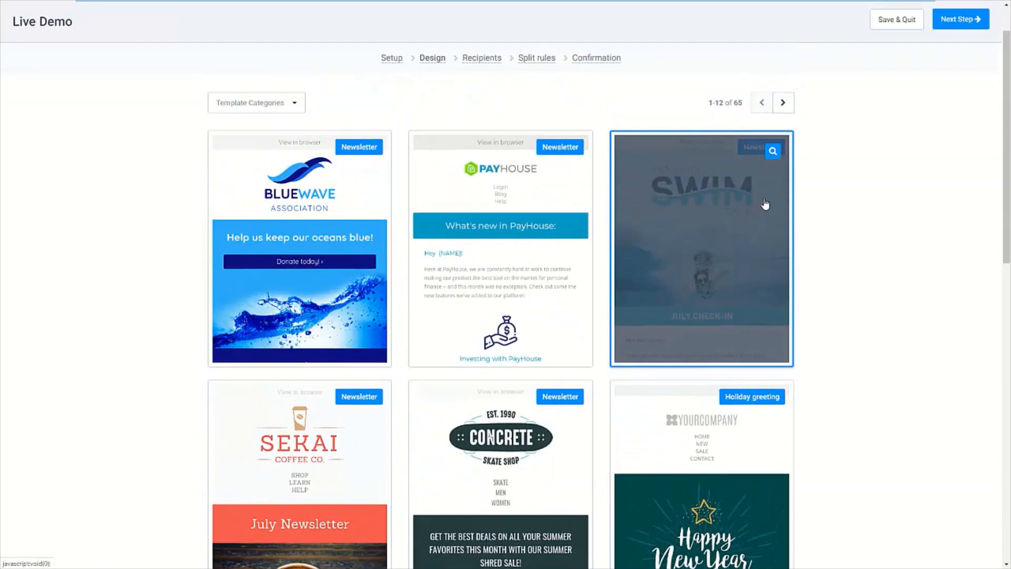
Step: Preview the full Personal Swim Coach newsletter template, then close the preview
left_click(772, 152)
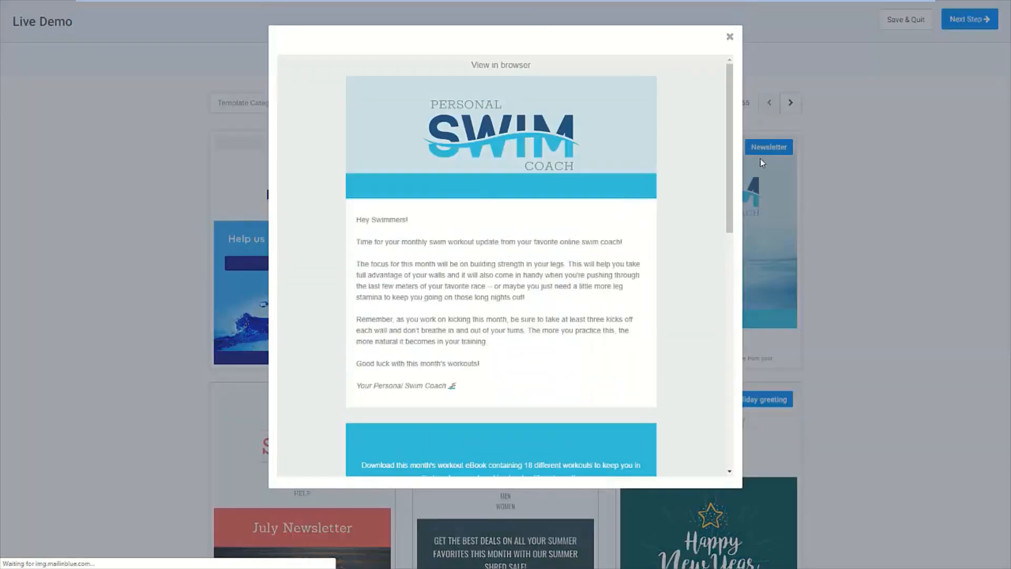
scroll(668, 232, "down", 5)
scroll(668, 244, "down", 10)
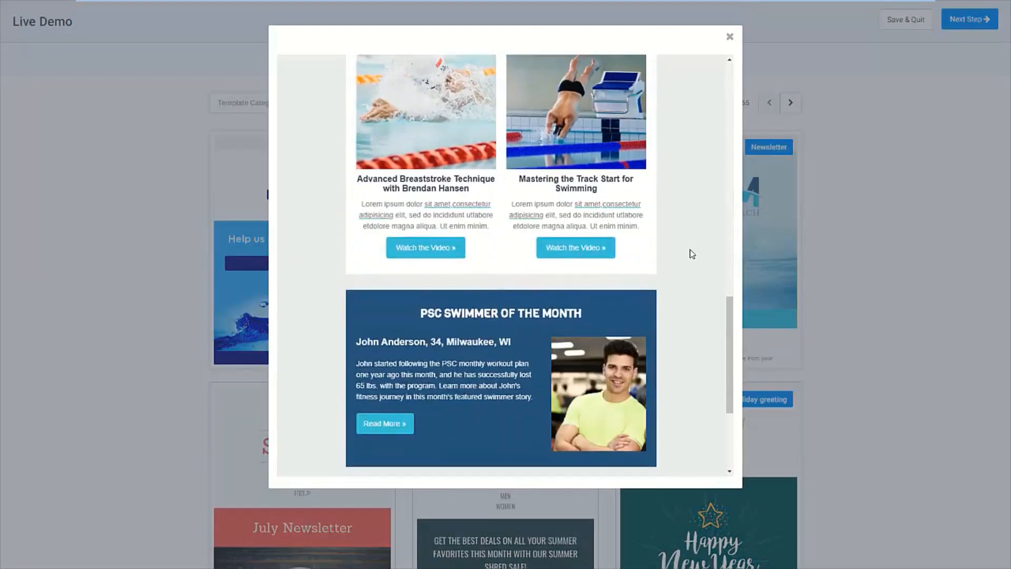
left_click(823, 247)
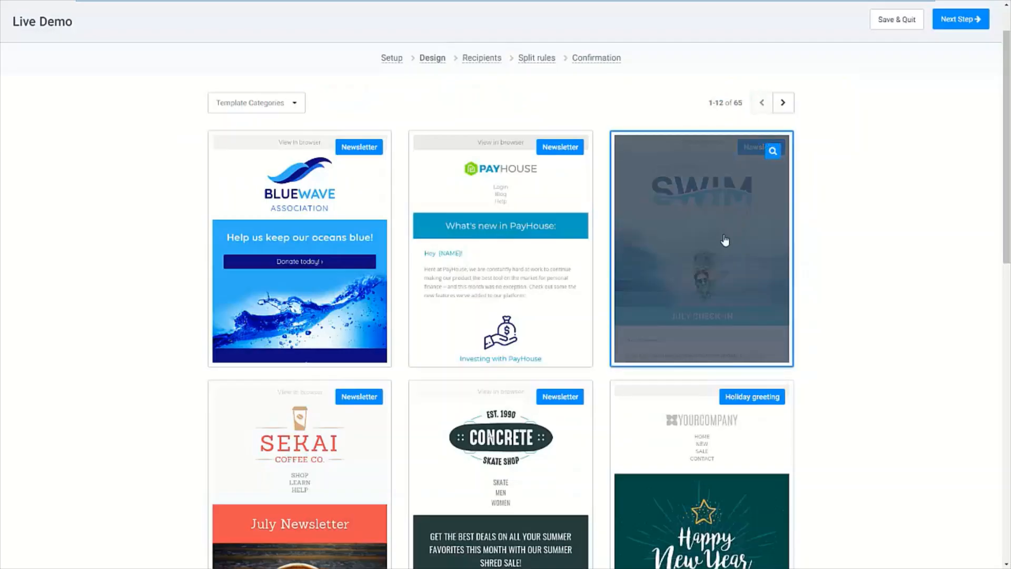
Step: Use the Personal Swim Coach template for the Live Demo email, look through its content blocks, and save the design unchanged
left_click(733, 282)
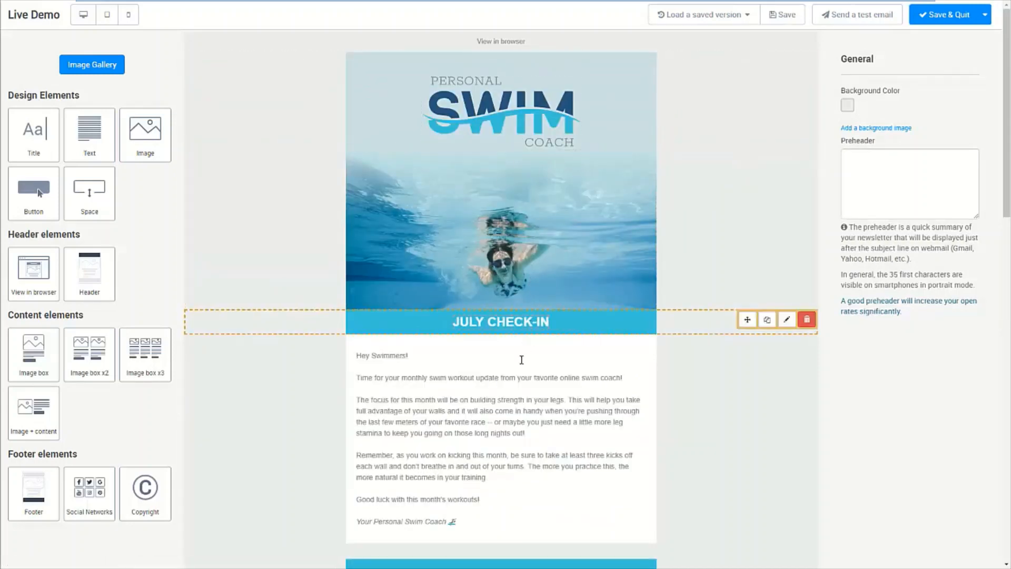
scroll(521, 348, "down", 3)
scroll(496, 316, "down", 5)
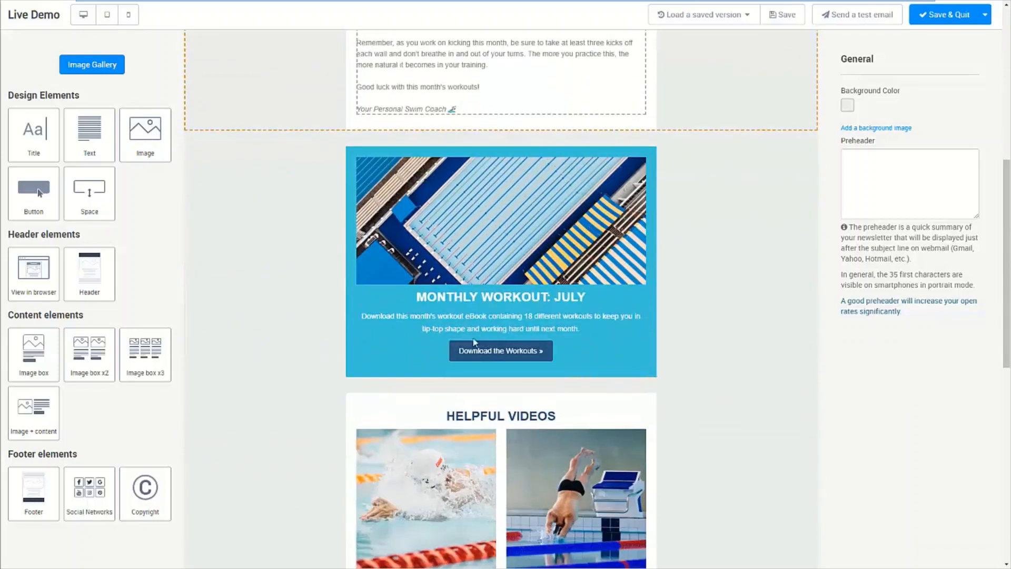
scroll(79, 401, "down", 2)
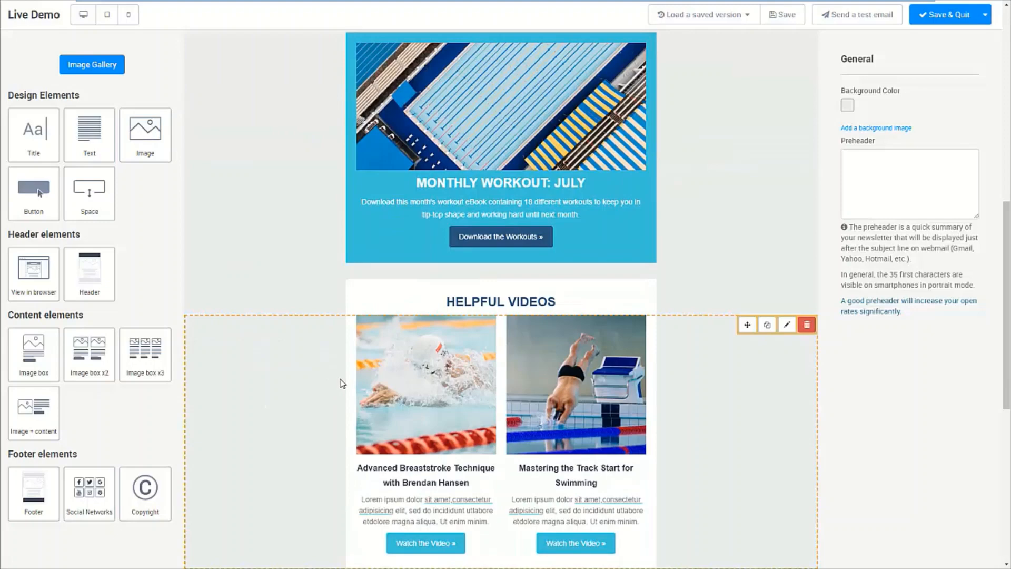
scroll(702, 211, "up", 5)
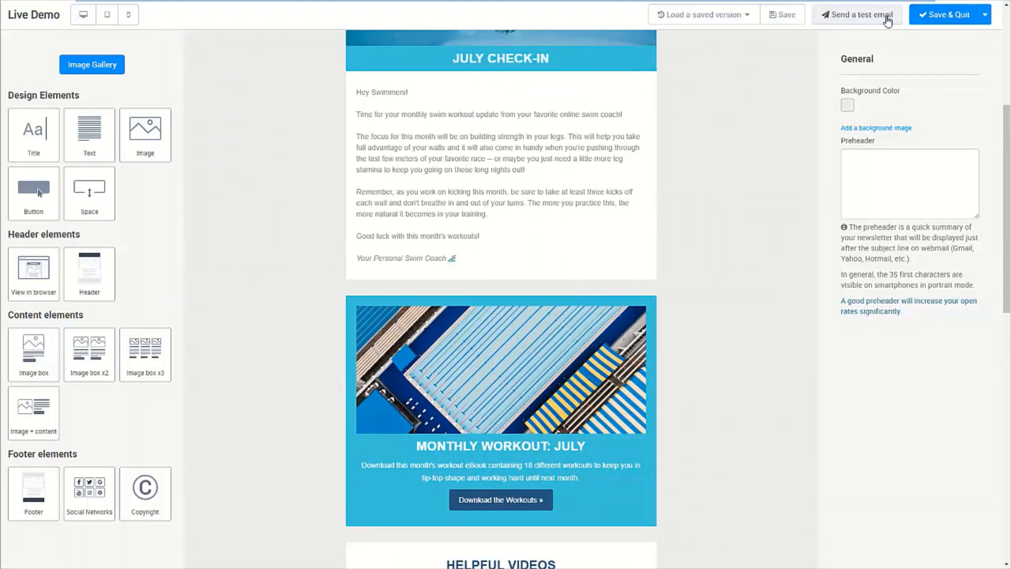
left_click(949, 17)
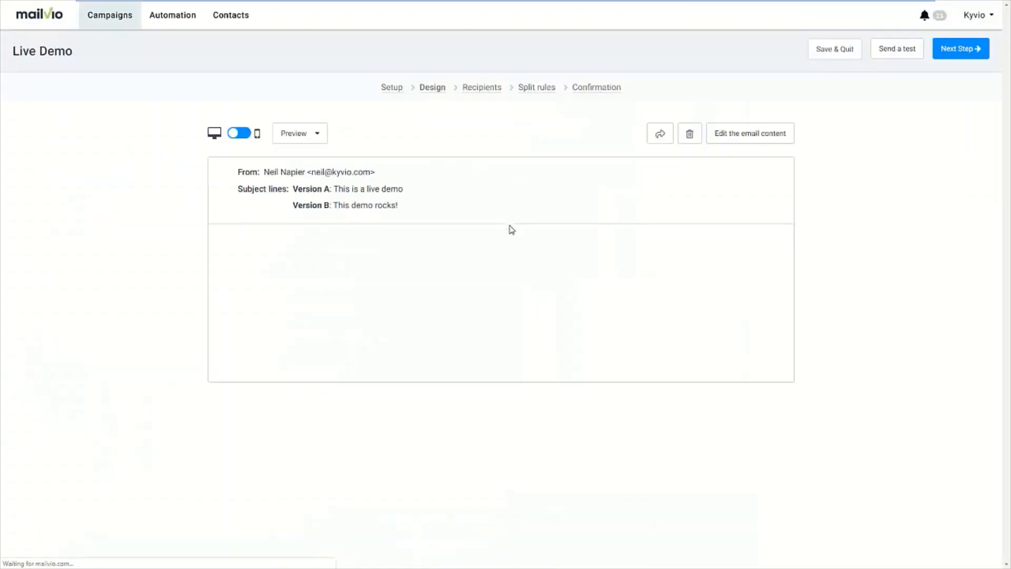
Step: Look through the Live Demo email's desktop preview and its two subject lines
scroll(695, 303, "down", 1)
scroll(693, 296, "down", 15)
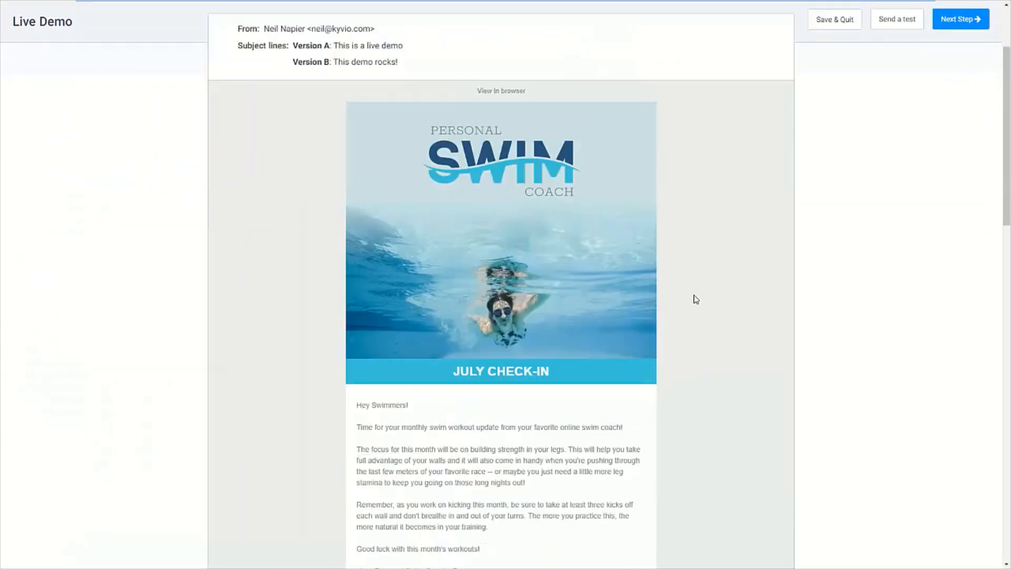
scroll(686, 295, "up", 6)
scroll(748, 221, "up", 10)
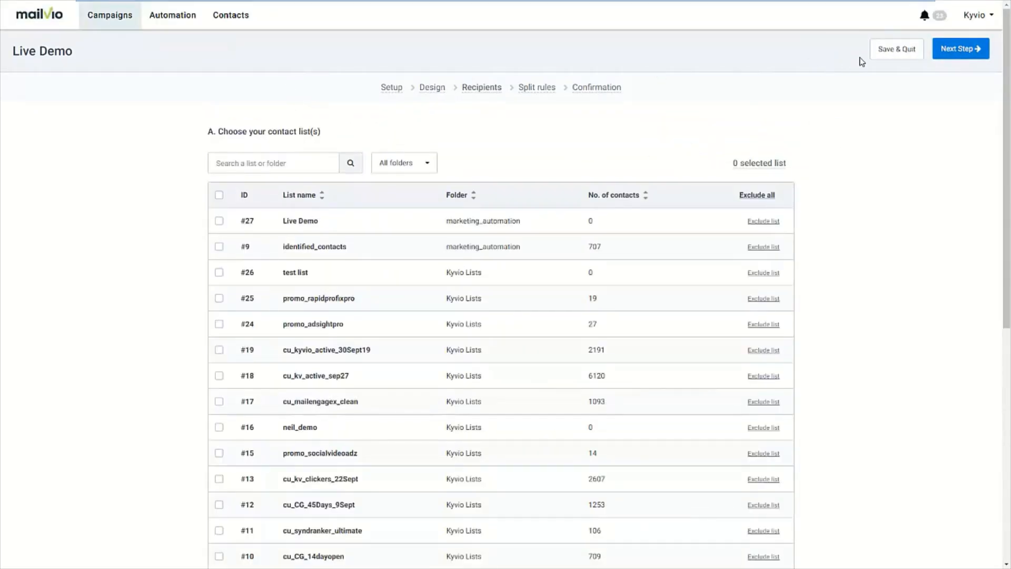
Step: Return to the Design stage, view the email in the mobile preview, and look at the other available preview options
left_click(432, 90)
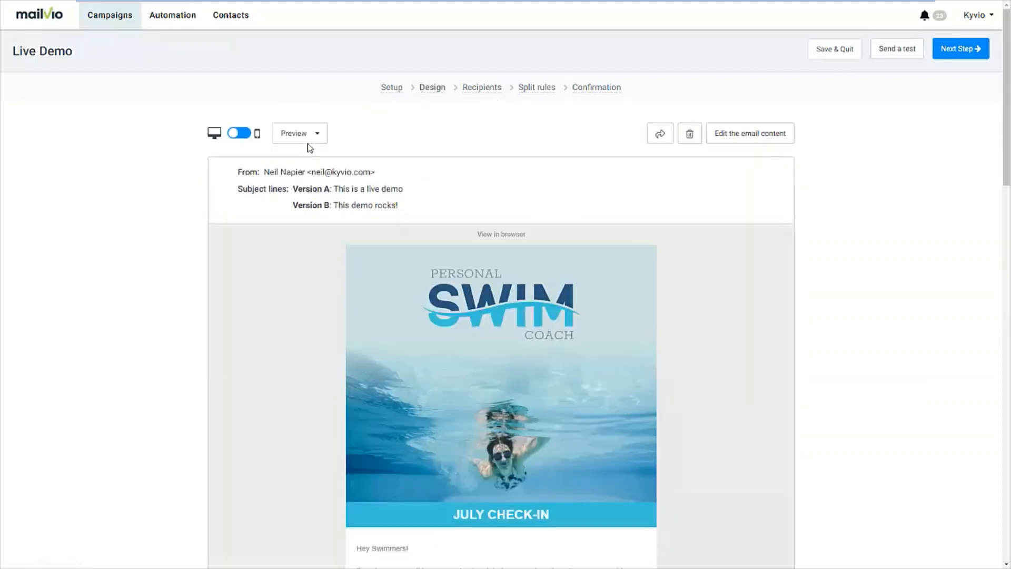
left_click(243, 133)
scroll(436, 294, "down", 10)
left_click(315, 140)
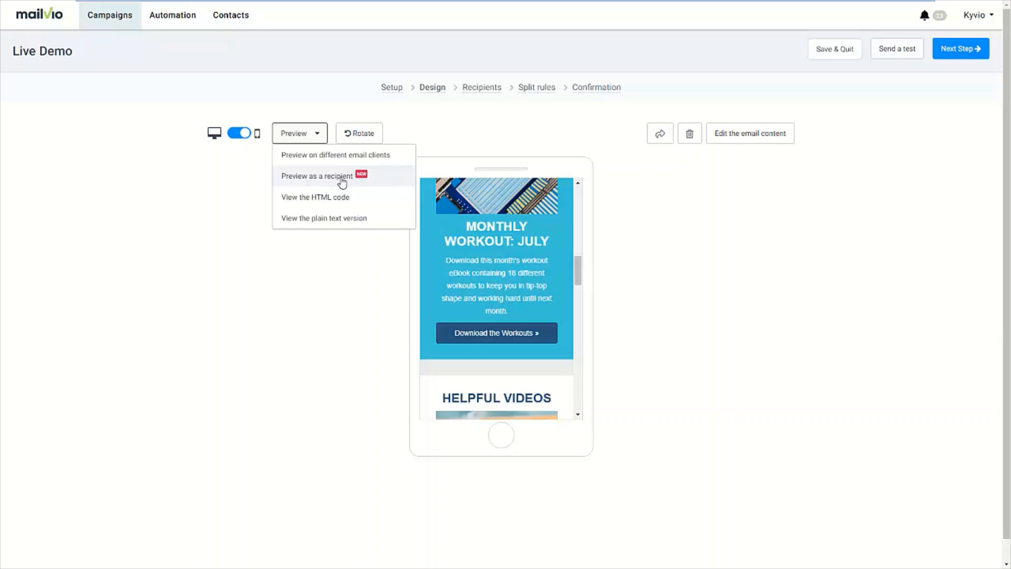
left_click(622, 199)
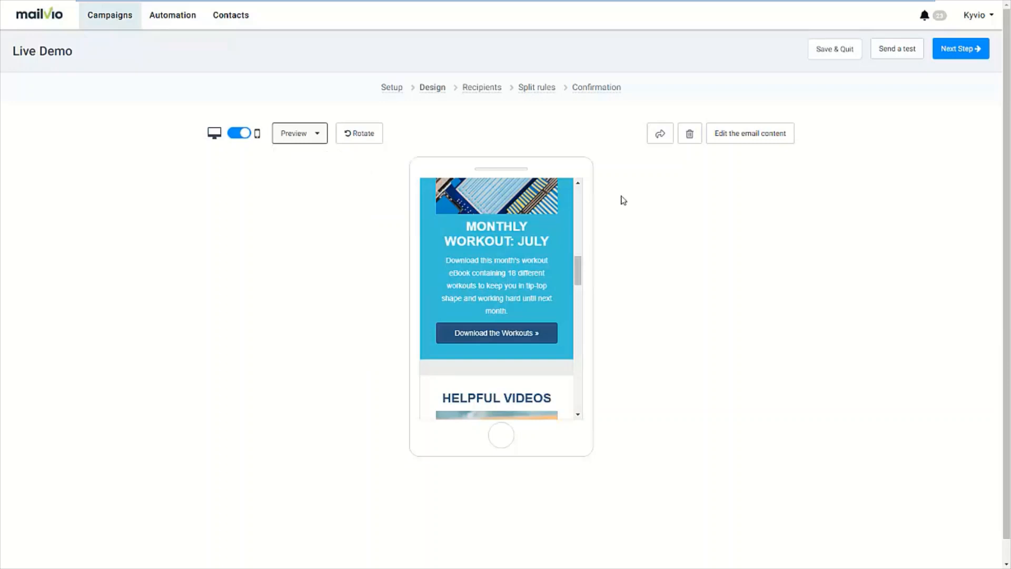
Step: Go to the recipients stage and select all contact lists, excluding cu_kv_active_sep27 and cu_kyvio_active_30Sept19
left_click(953, 51)
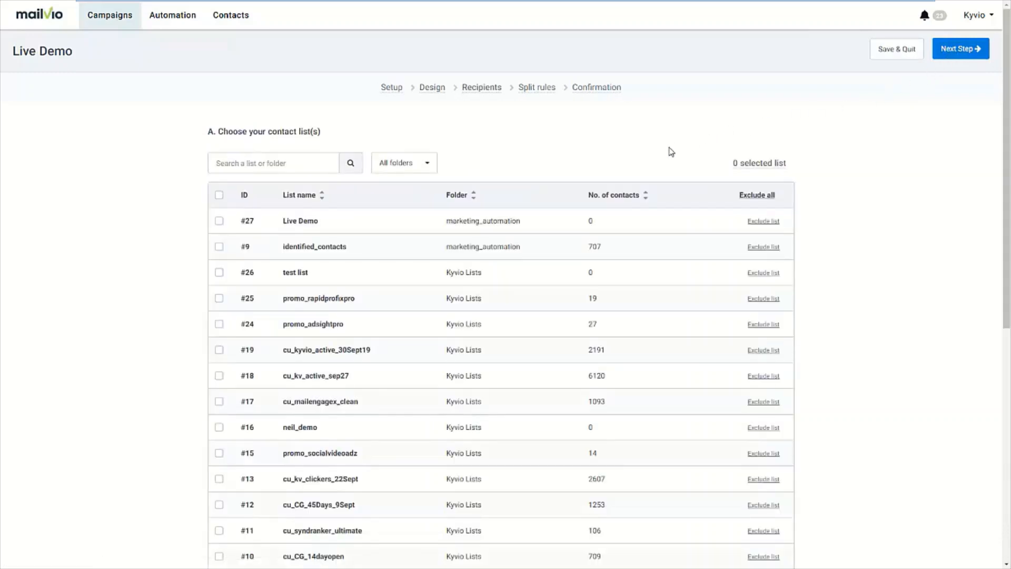
left_click(219, 195)
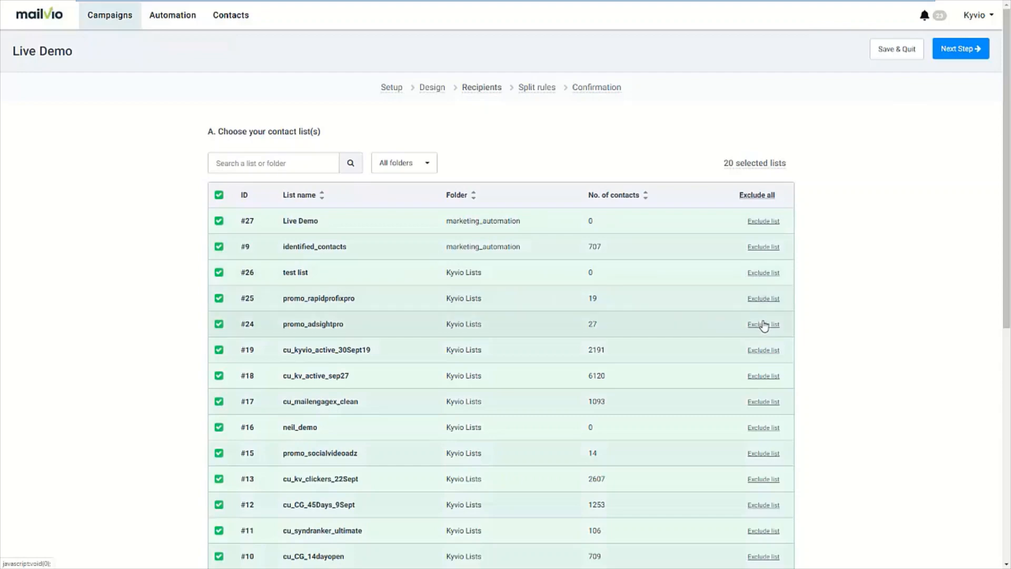
left_click(764, 375)
left_click(763, 350)
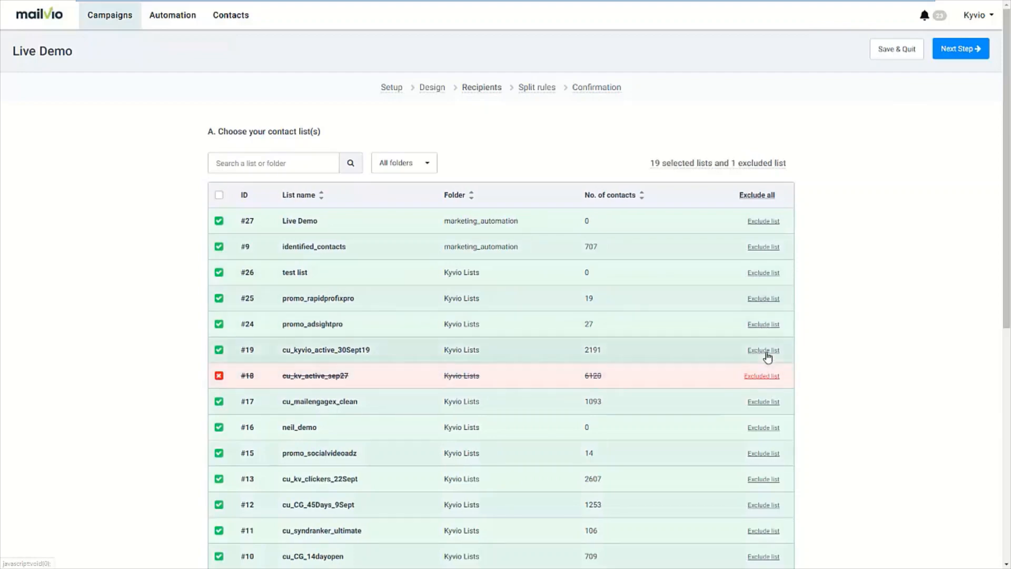
Step: Filter the selected lists to EMAIL Readers with unique openings of all campaigns at any time, and update the recipient count
scroll(848, 348, "down", 6)
scroll(463, 484, "down", 3)
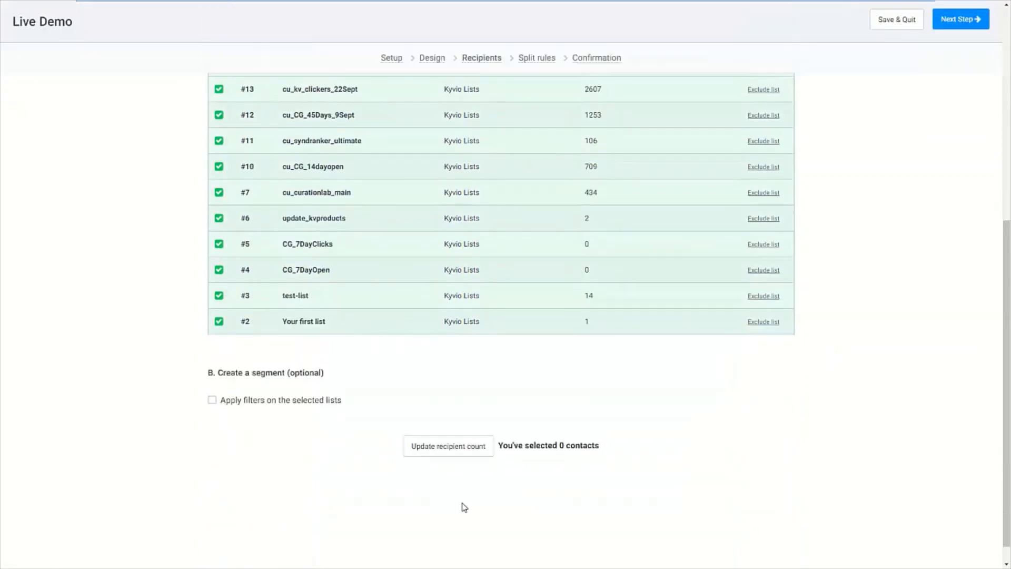
left_click(453, 428)
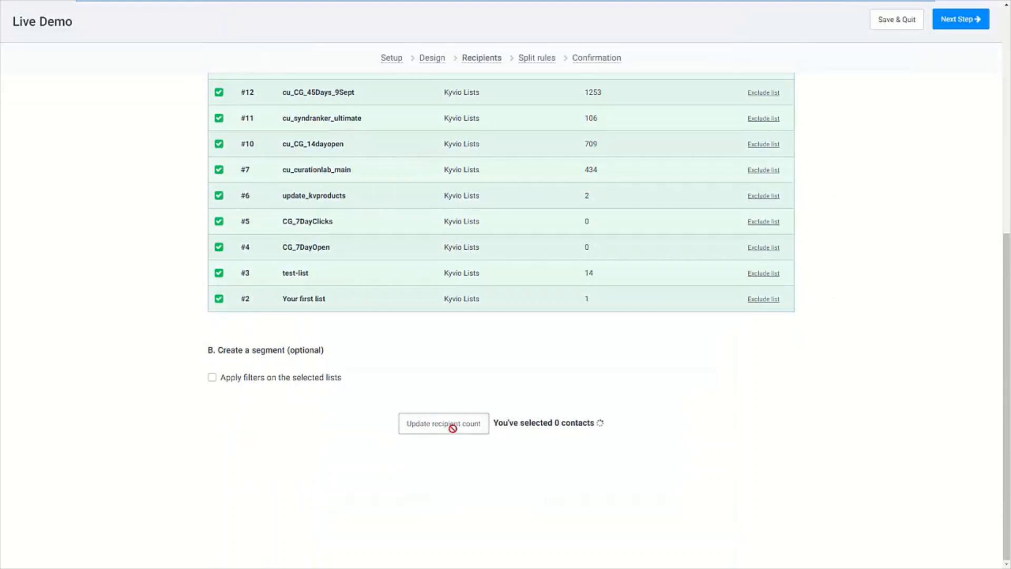
left_click(288, 383)
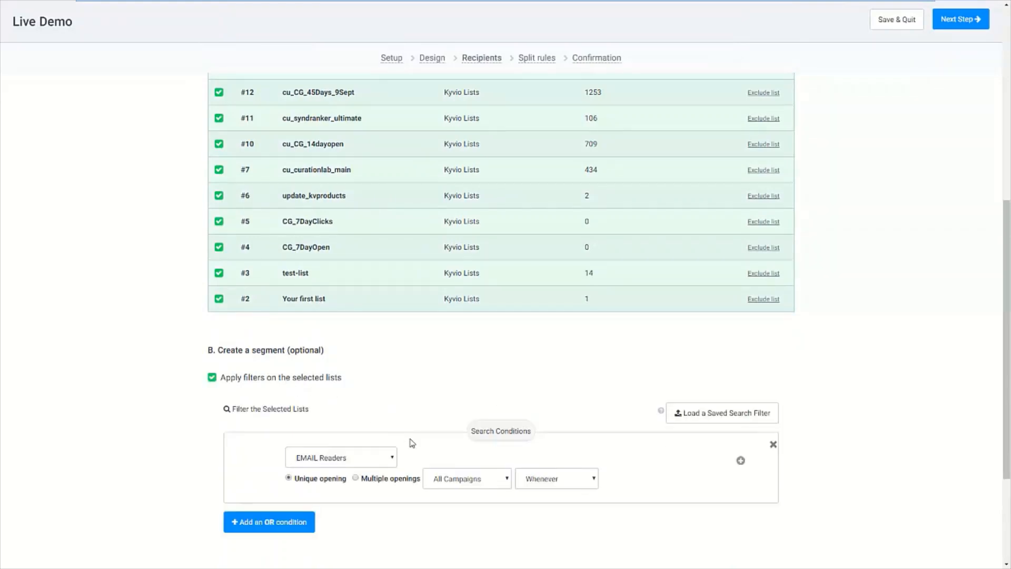
scroll(403, 431, "down", 2)
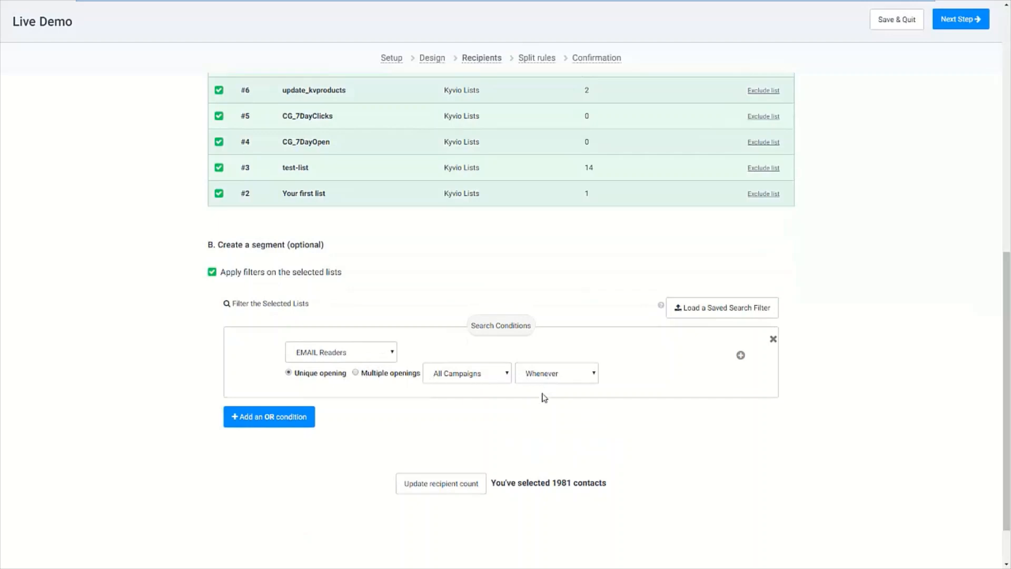
left_click(448, 484)
Step: Set the split rules to 31% per version, with click rate choosing the winner after 2 hours, and proceed to the confirmation stage
scroll(689, 400, "up", 10)
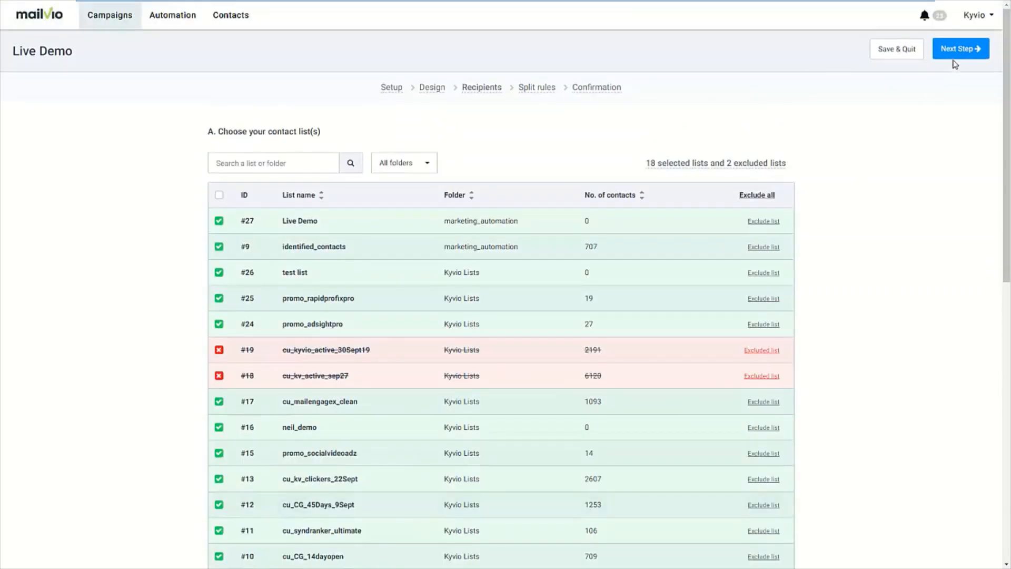
left_click(958, 52)
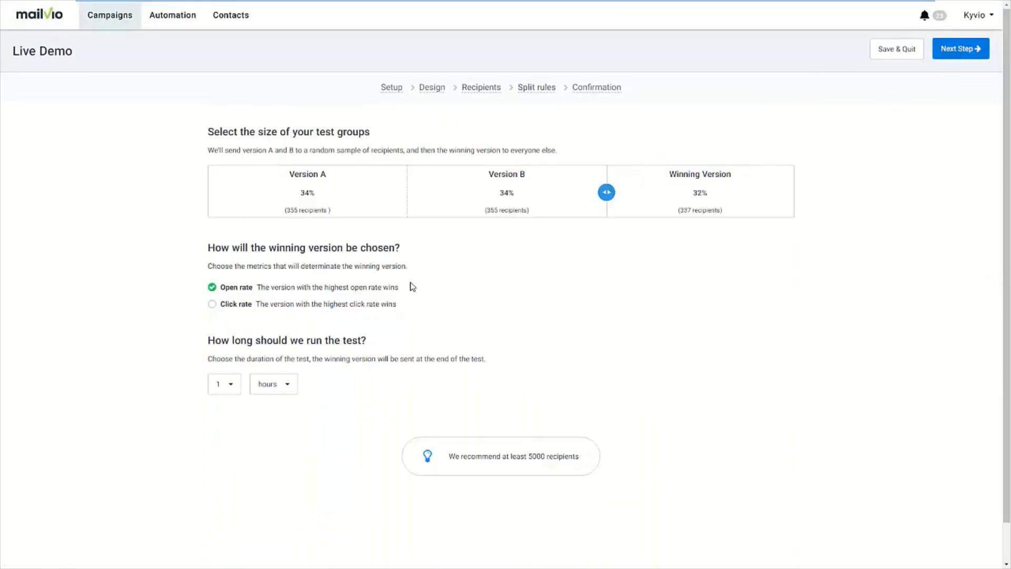
left_click_drag(601, 193, 555, 208)
left_click(214, 305)
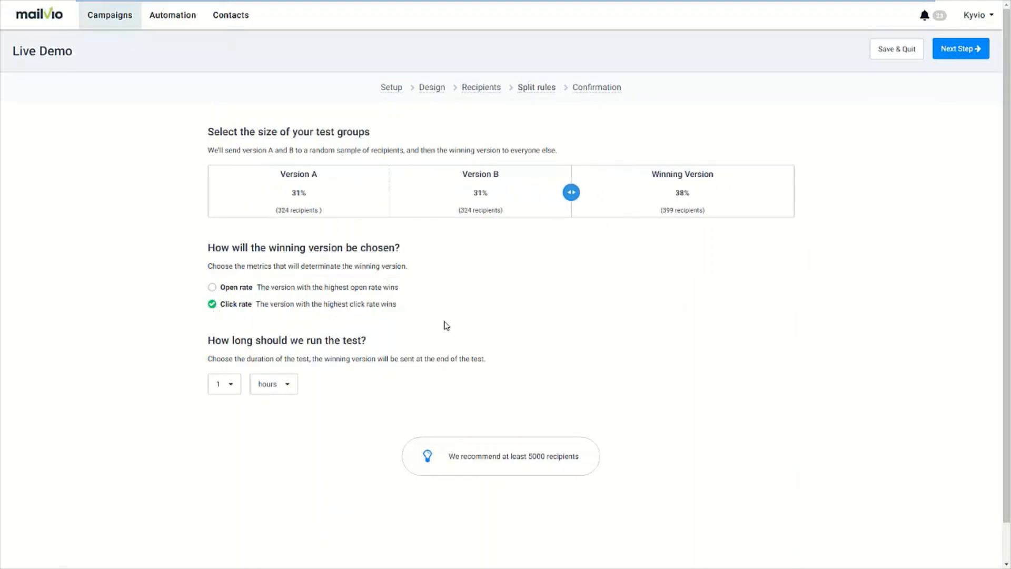
left_click(218, 393)
left_click(225, 428)
left_click(956, 48)
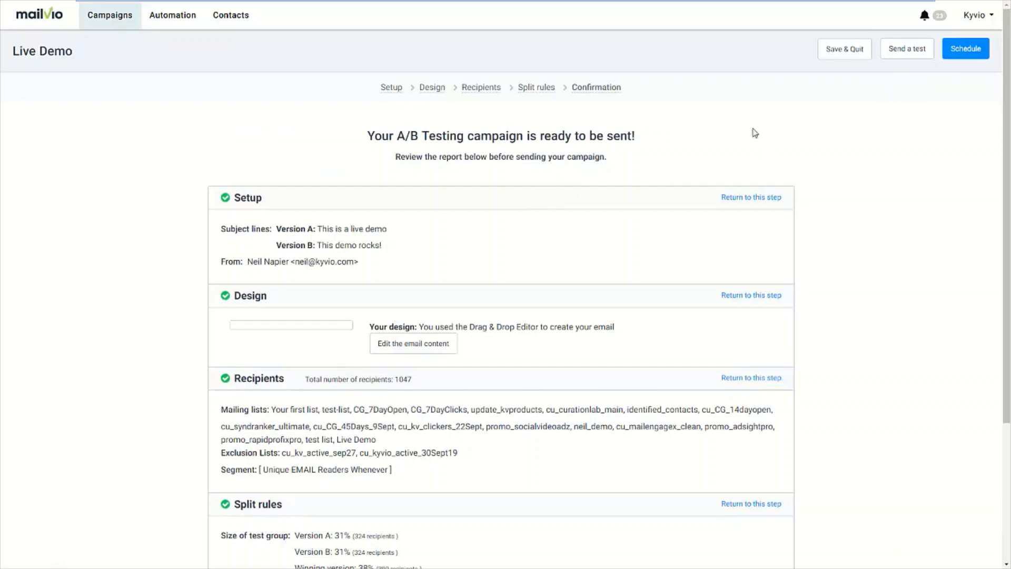
Step: Look at the campaign's options for scheduling at a specific time, close them without scheduling, and return to the campaigns
left_click(962, 54)
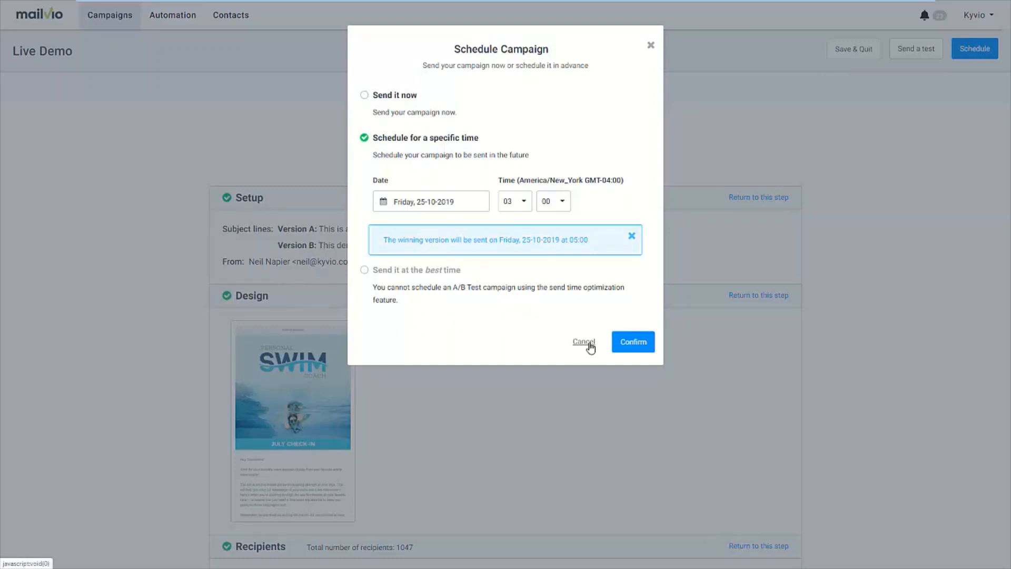
left_click(818, 310)
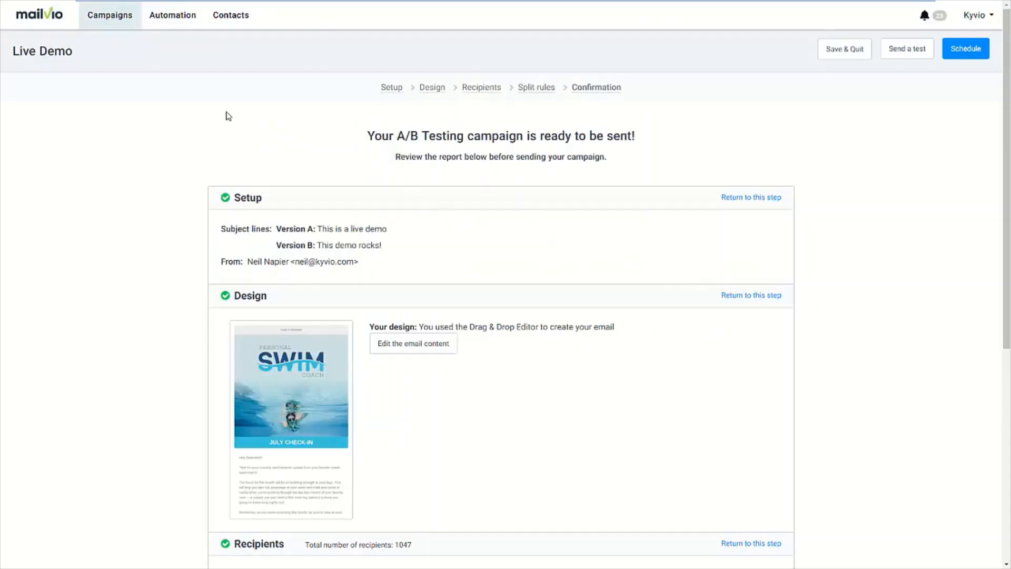
left_click(121, 26)
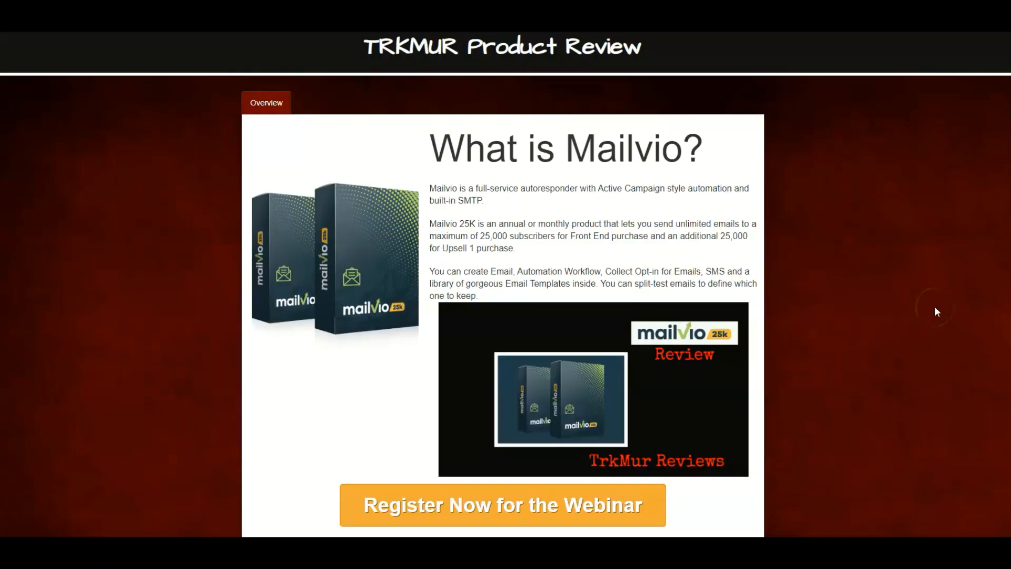
Step: Switch to the TRKMUR Product Review page and read the Mailvio bonuses from the numbered list through to the Cloak URL description
scroll(935, 307, "down", 10)
scroll(935, 308, "down", 20)
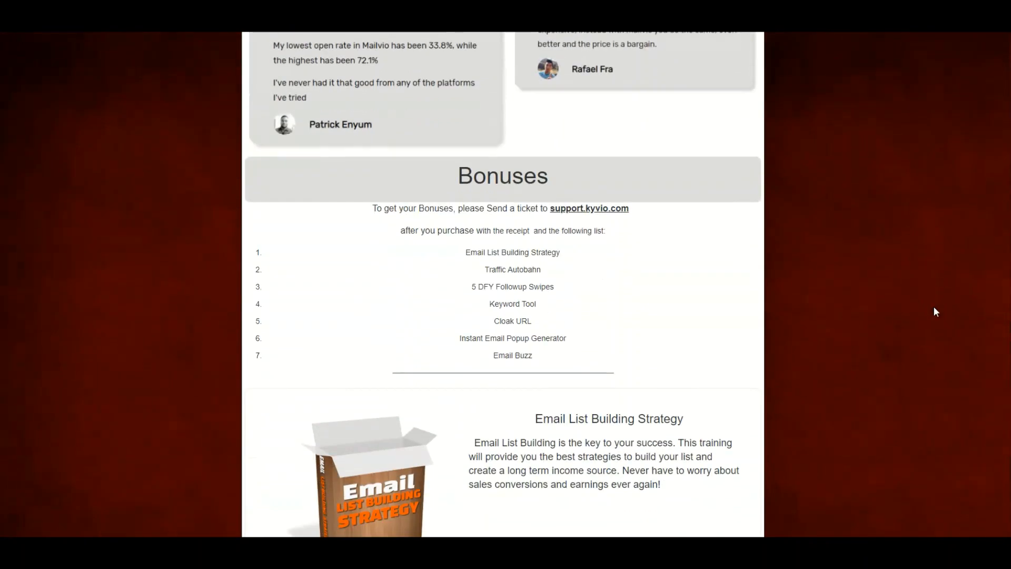
scroll(934, 307, "down", 3)
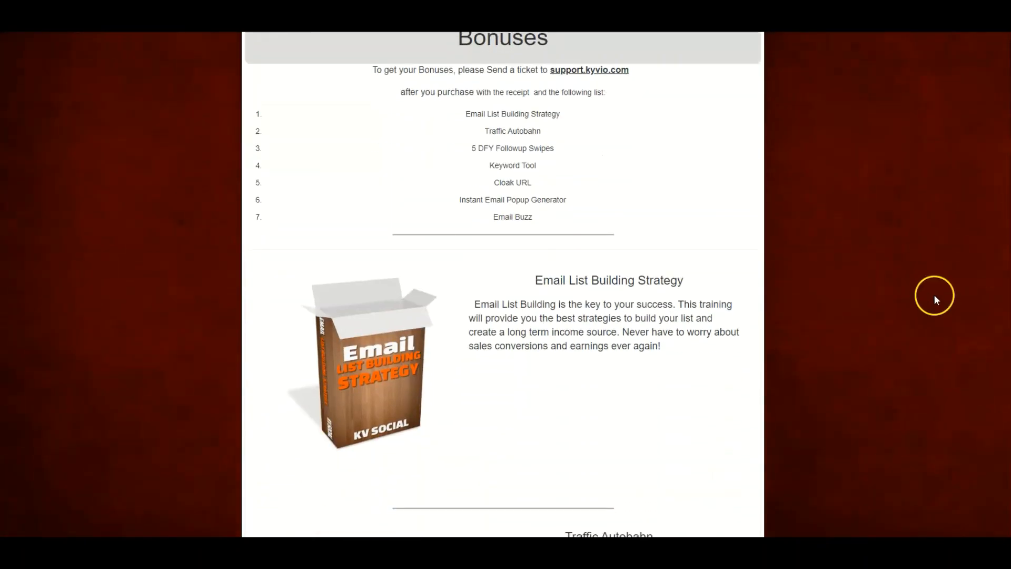
scroll(936, 274, "up", 1)
scroll(934, 275, "down", 1)
scroll(821, 309, "down", 4)
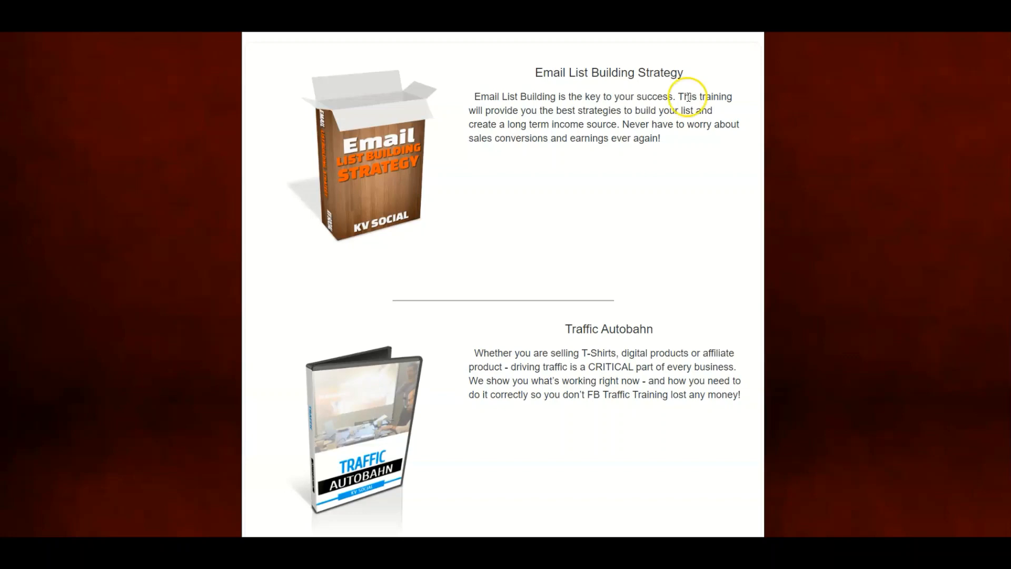
scroll(695, 237, "down", 4)
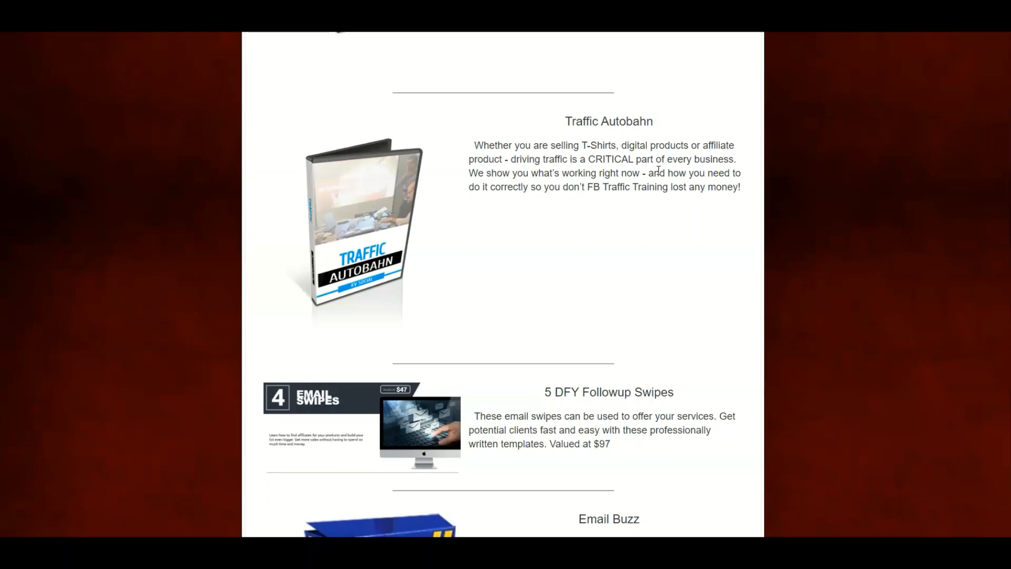
scroll(658, 170, "down", 5)
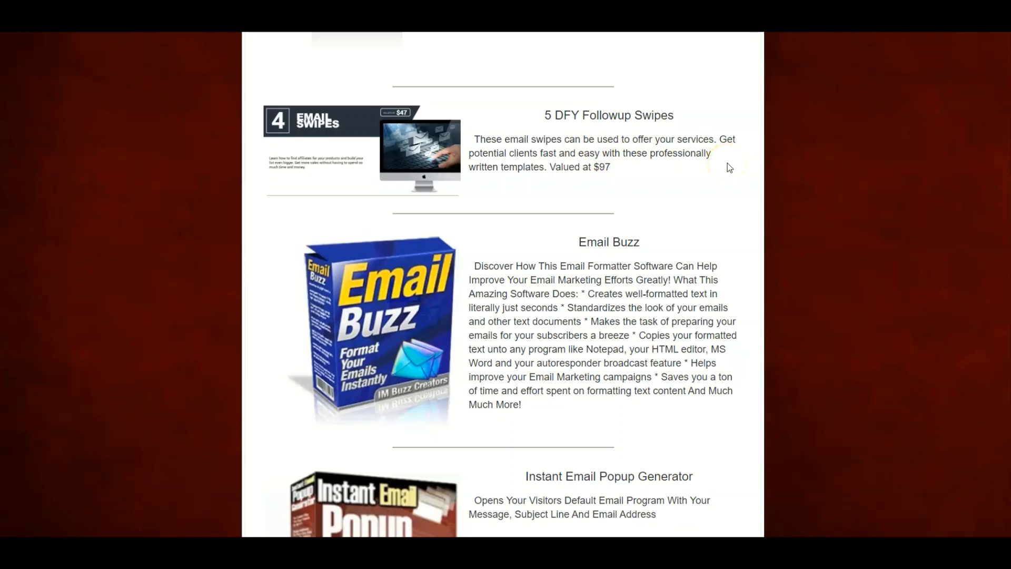
scroll(843, 193, "down", 4)
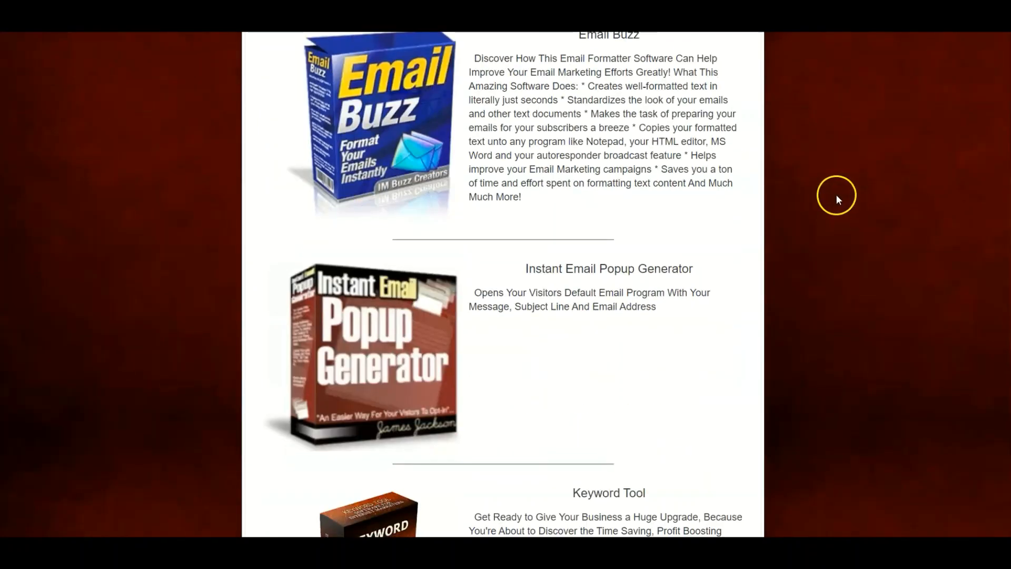
scroll(837, 195, "up", 1)
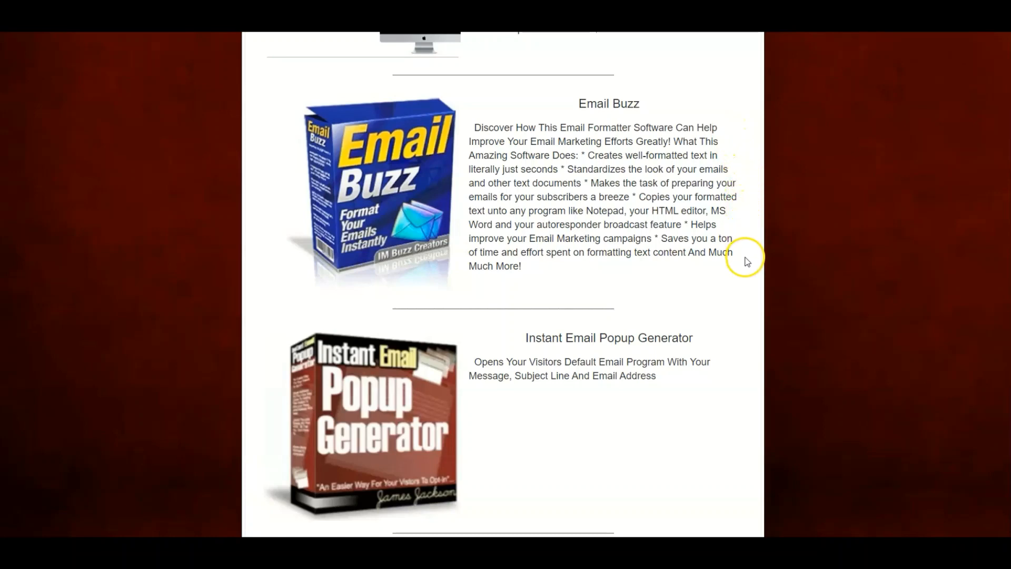
scroll(819, 274, "down", 4)
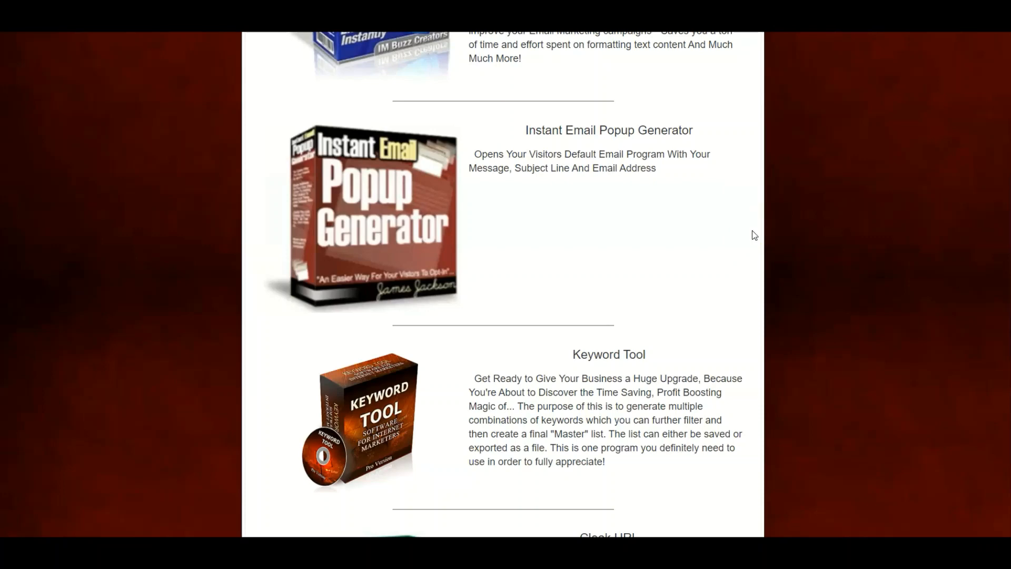
scroll(752, 232, "down", 5)
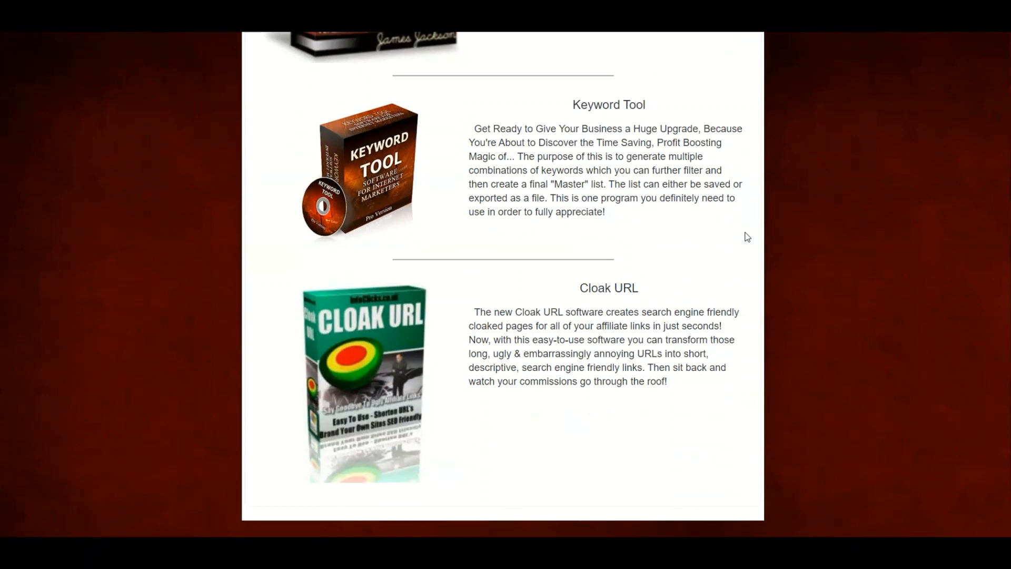